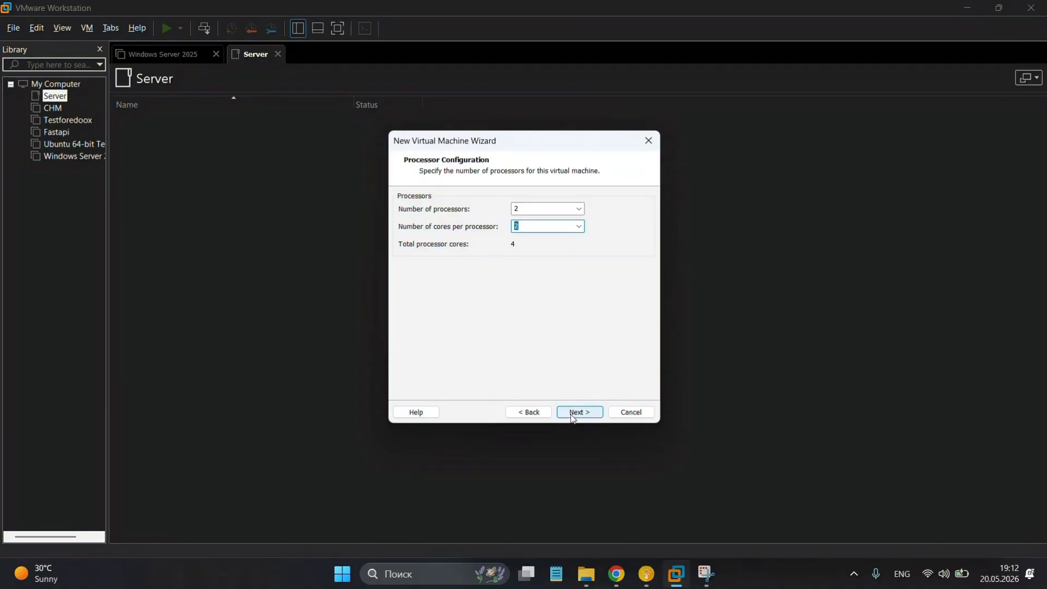
Keep 4096 MB of memory, choose bridged networking, and keep the LSI Logic controller.
click(572, 415)
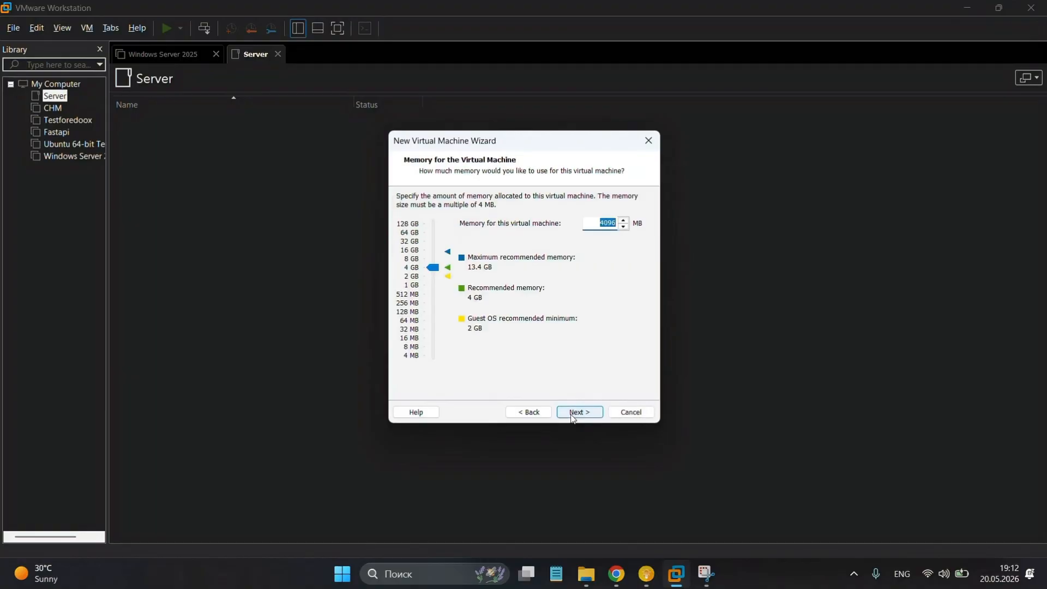
click(570, 413)
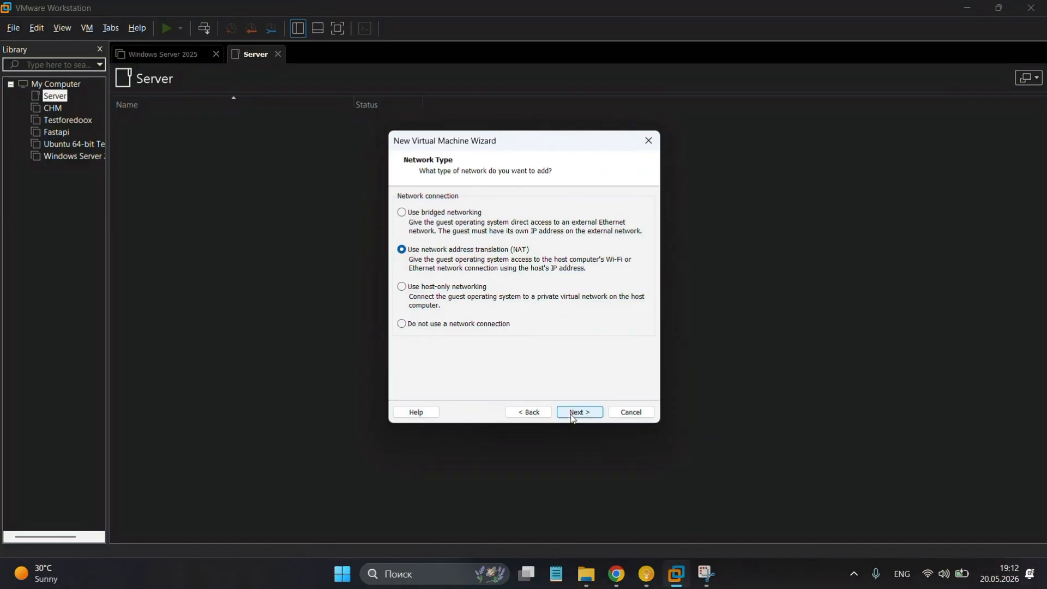
click(422, 213)
click(579, 411)
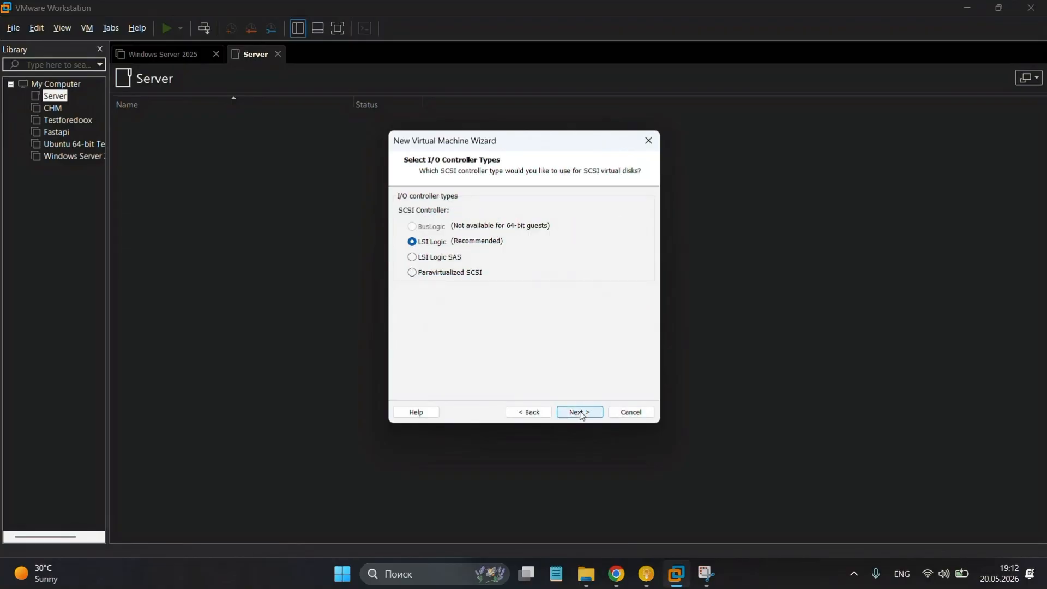
click(581, 413)
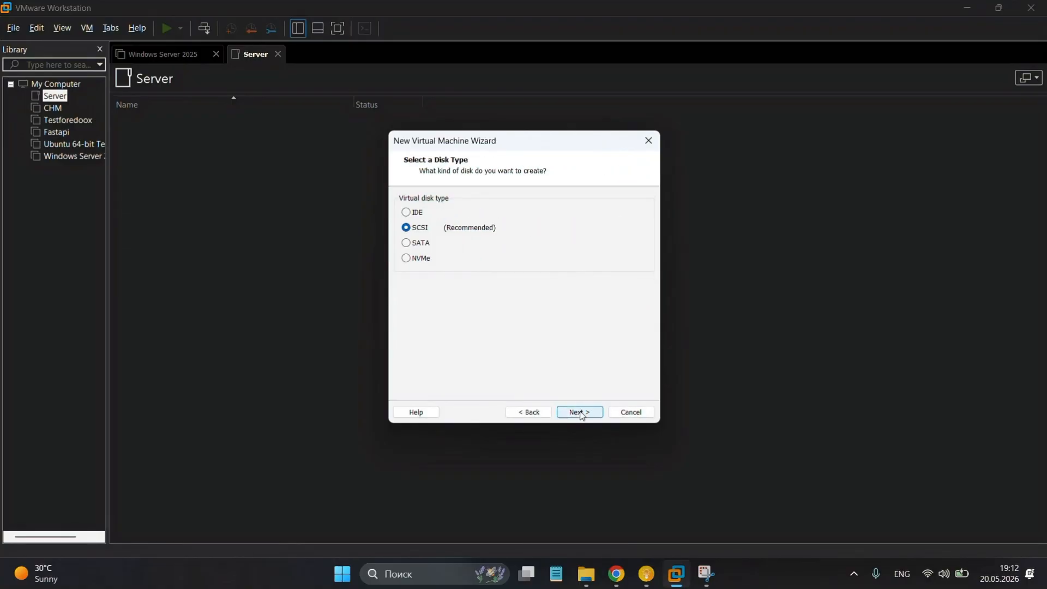
Keep SCSI and create a new 20 GB split disk named Server Demo.vmdk, then finish and power on.
click(581, 414)
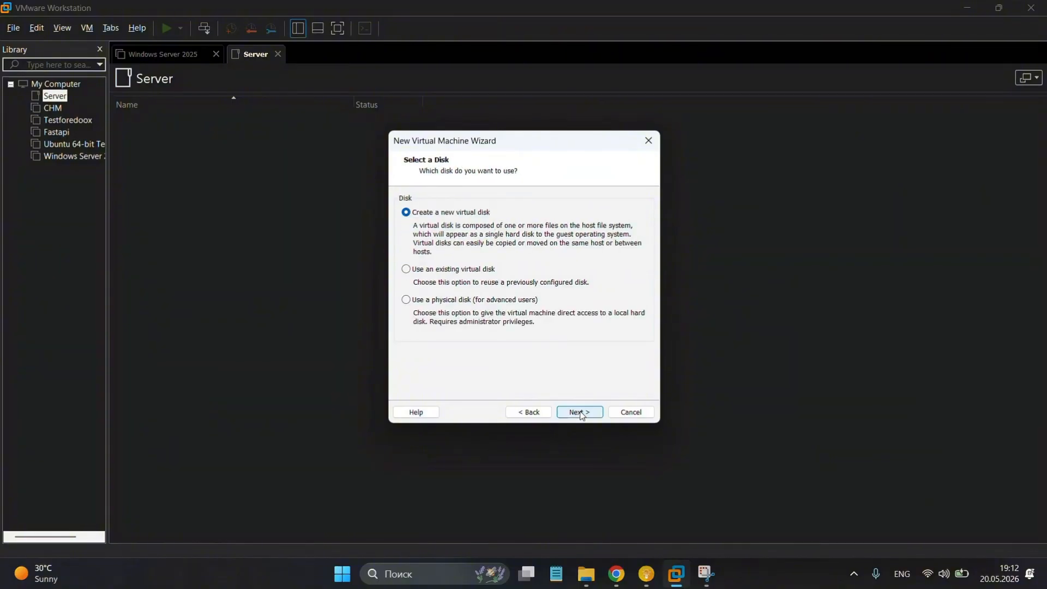
click(581, 413)
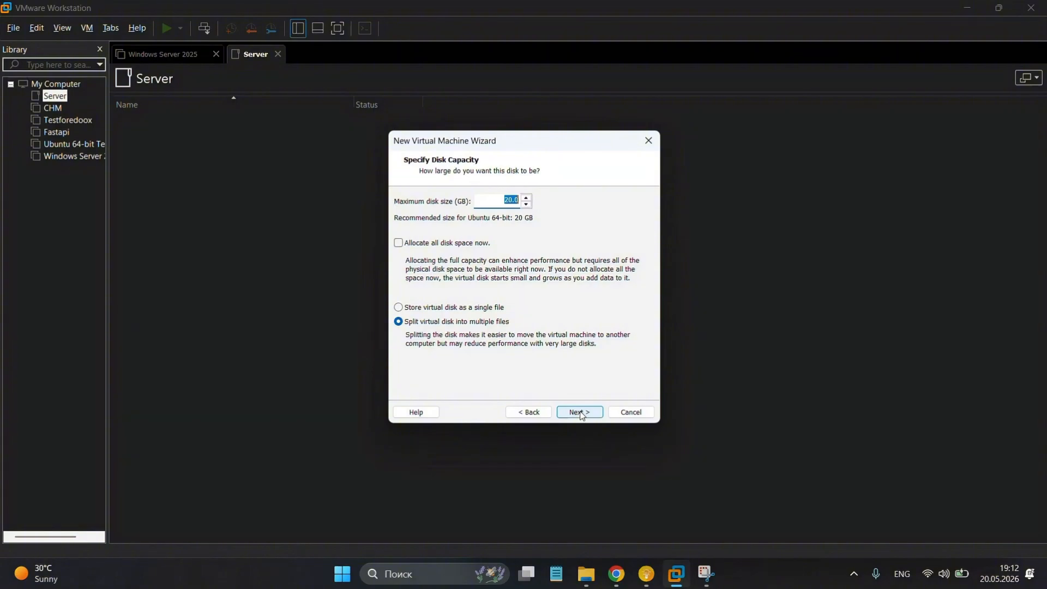
click(580, 413)
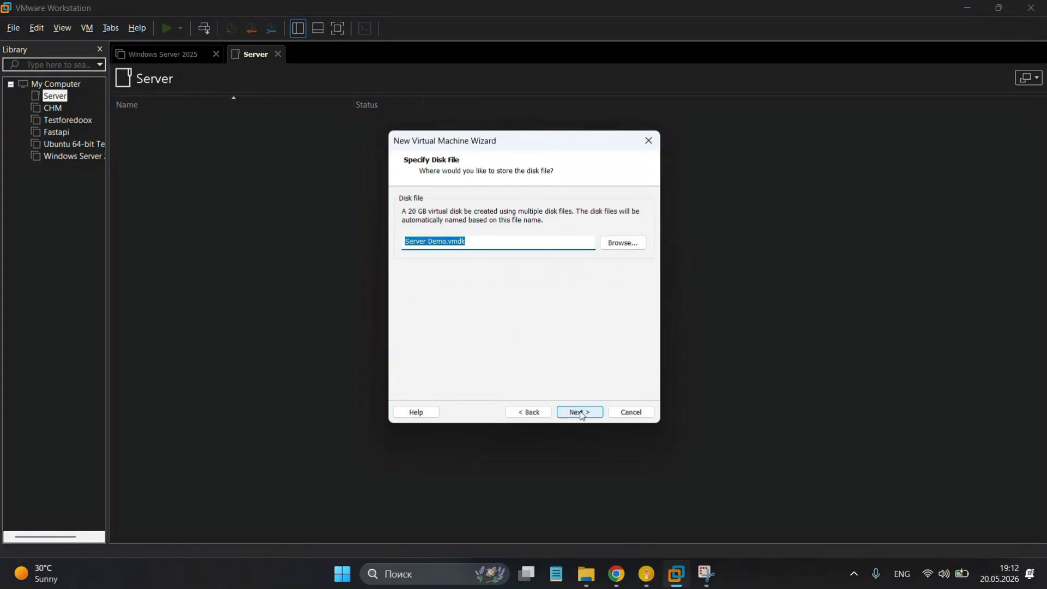
click(581, 413)
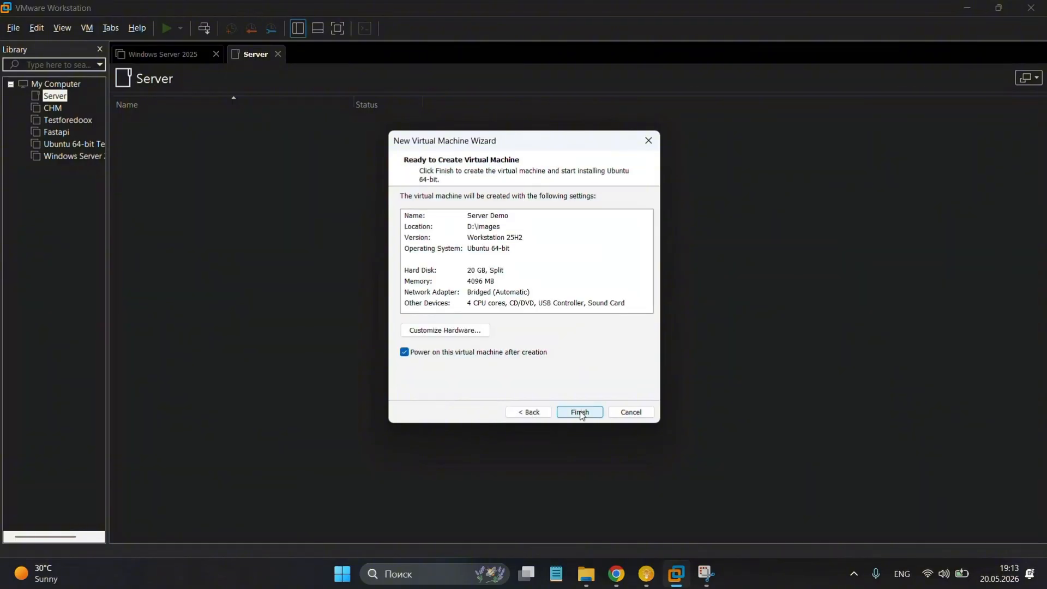
click(580, 413)
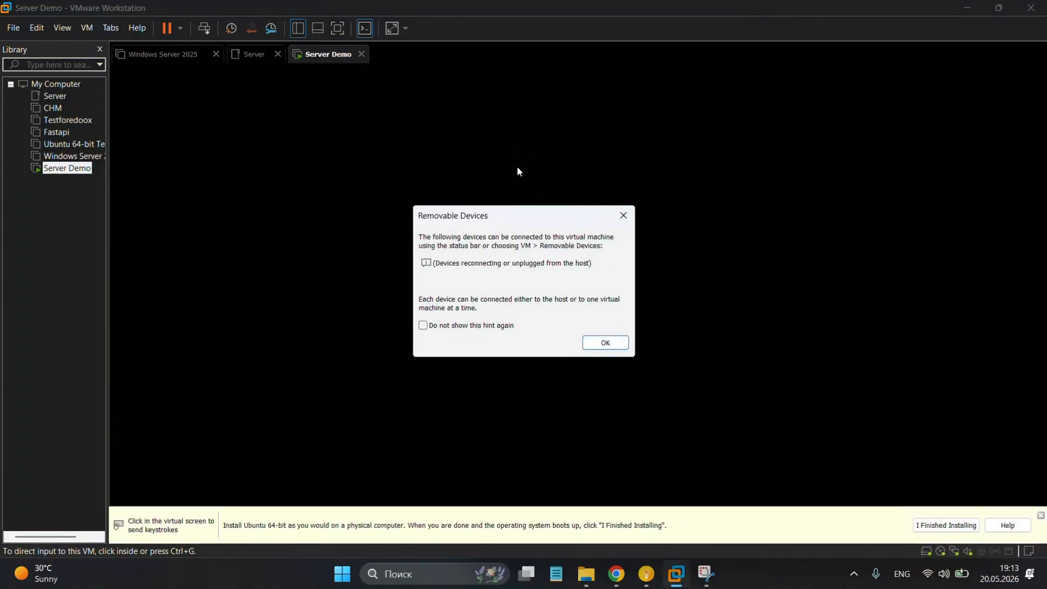
Dismiss the Removable Devices hint and boot the Try or Install Ubuntu Server entry.
click(611, 342)
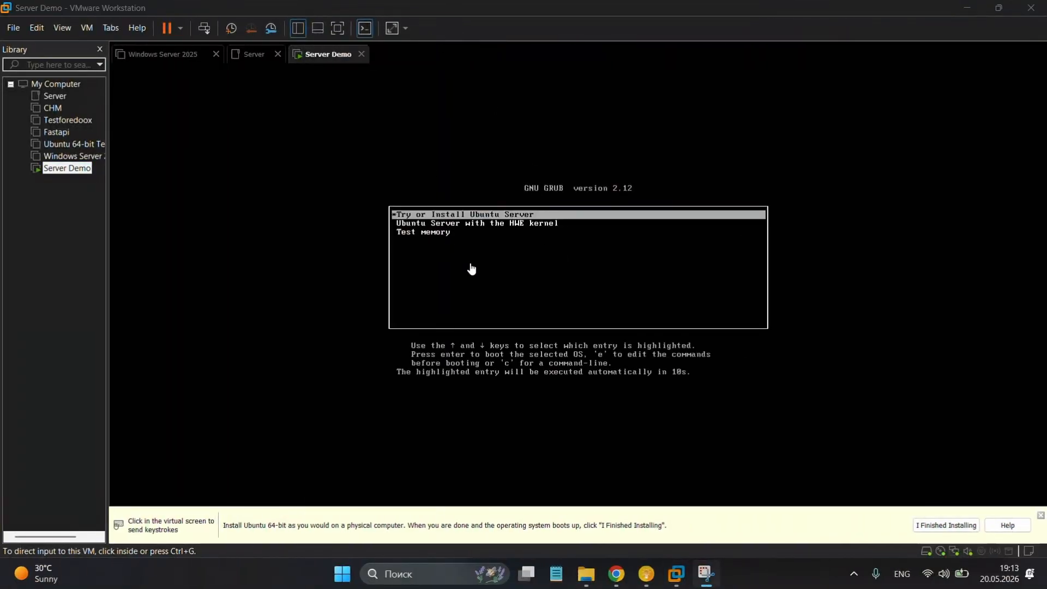
click(470, 270)
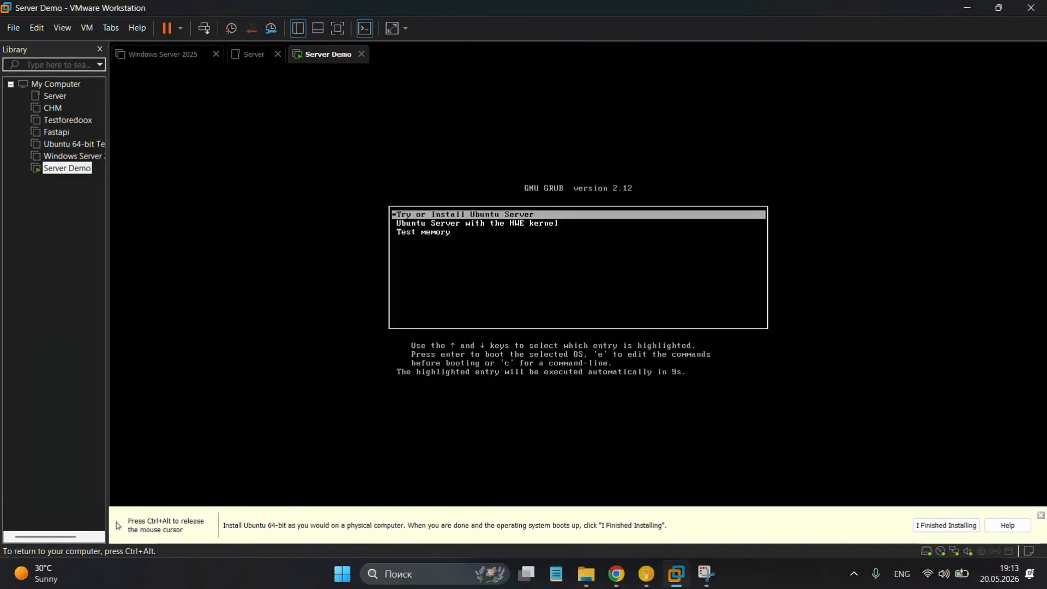
key(Return)
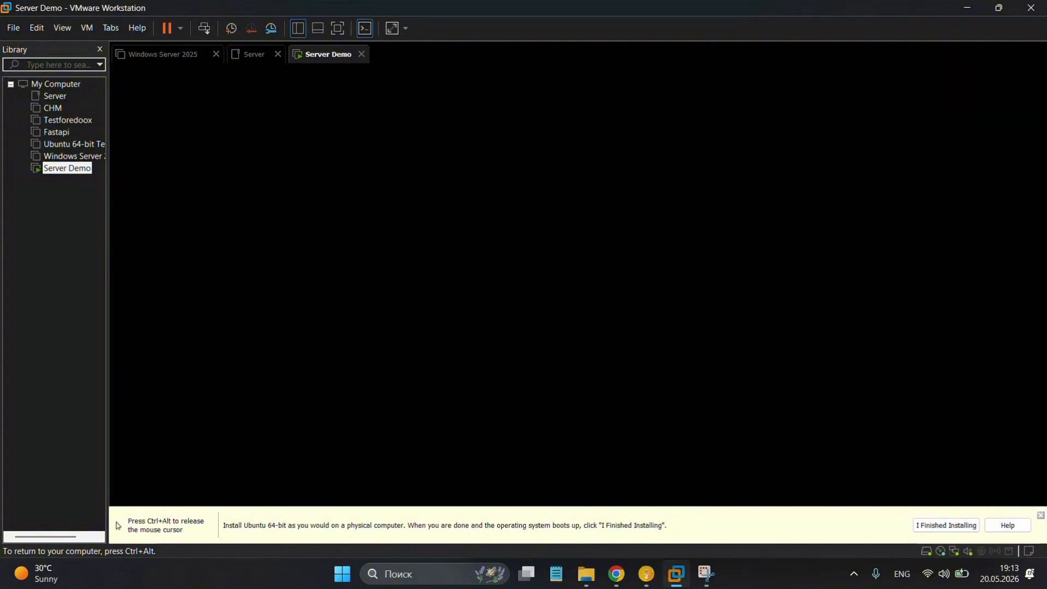
key(ctrl+alt)
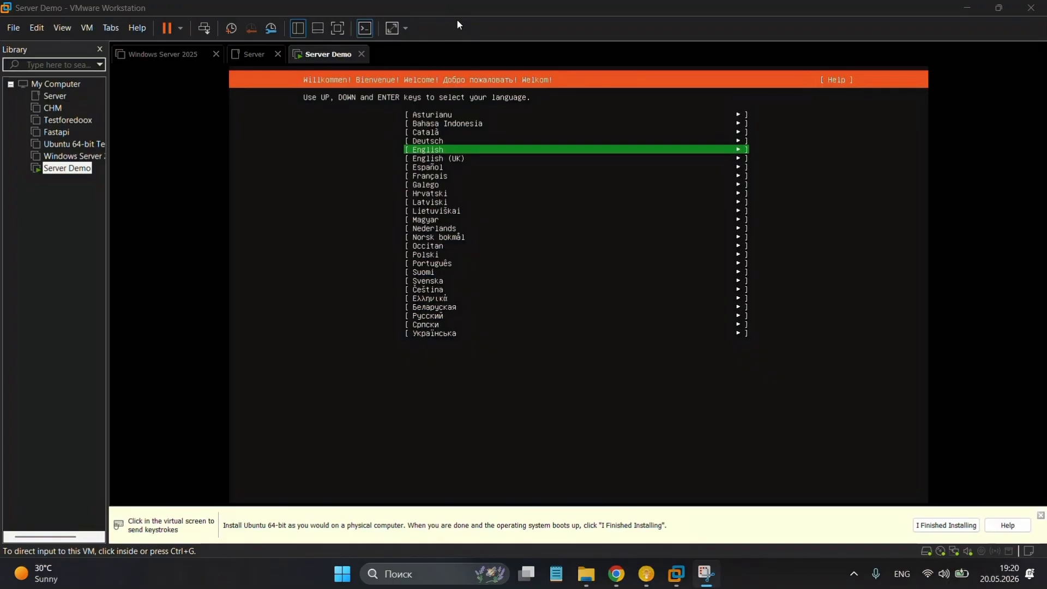
Choose English as the installer language and continue without updating the installer.
click(481, 145)
key(Return)
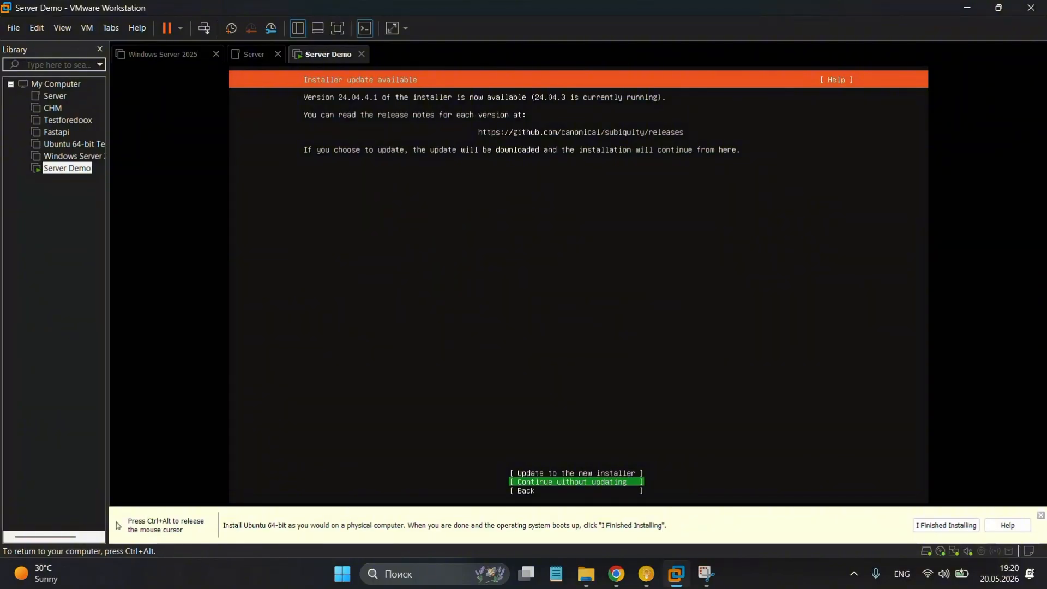
key(Up)
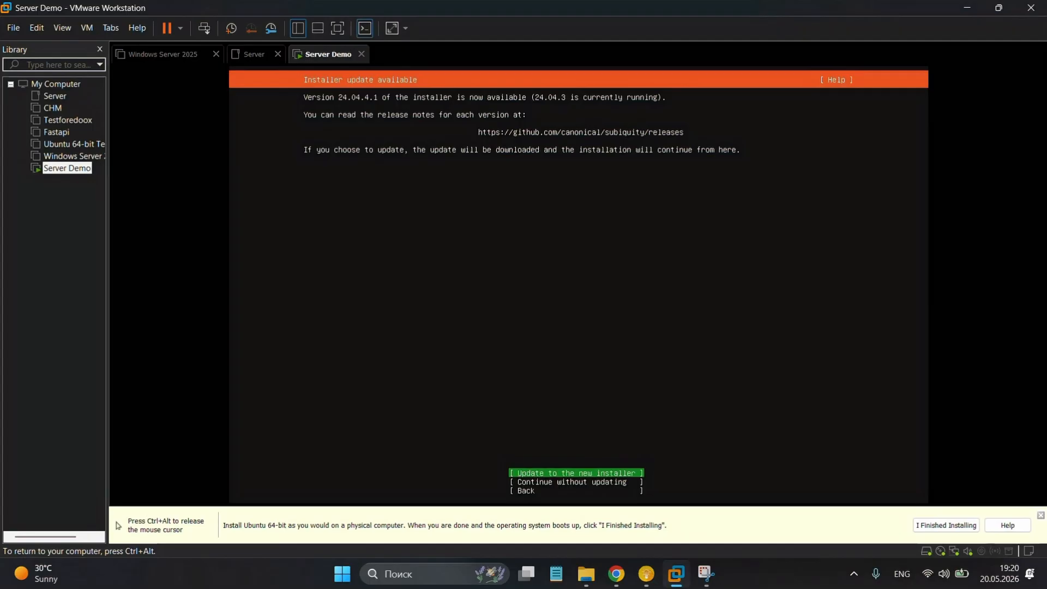
key(Down)
key(Return)
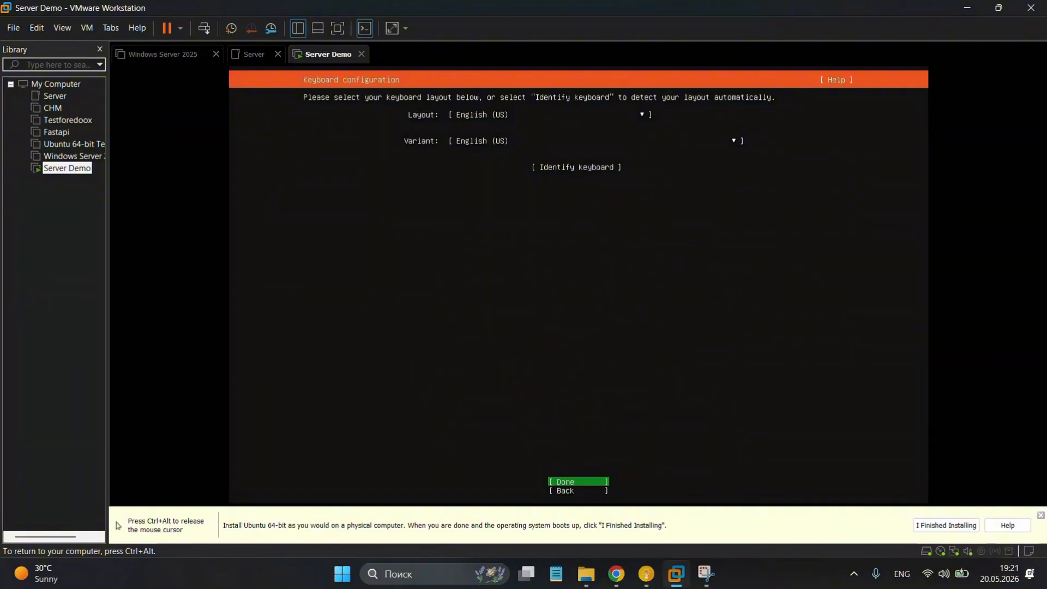
Accept the English (US) keyboard layout and the standard Ubuntu Server installation type.
key(Return)
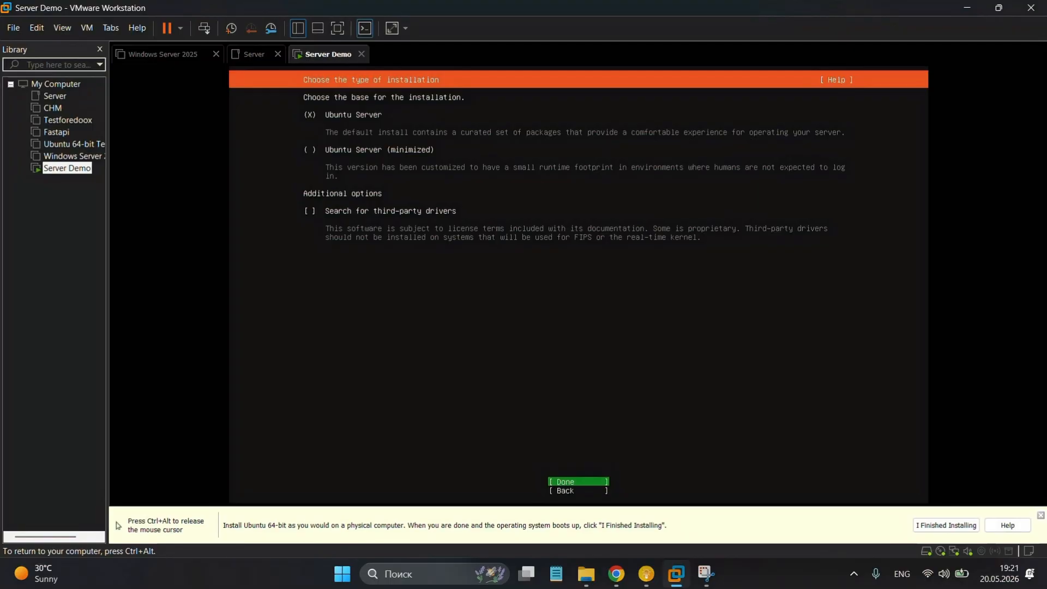
key(ctrl+alt)
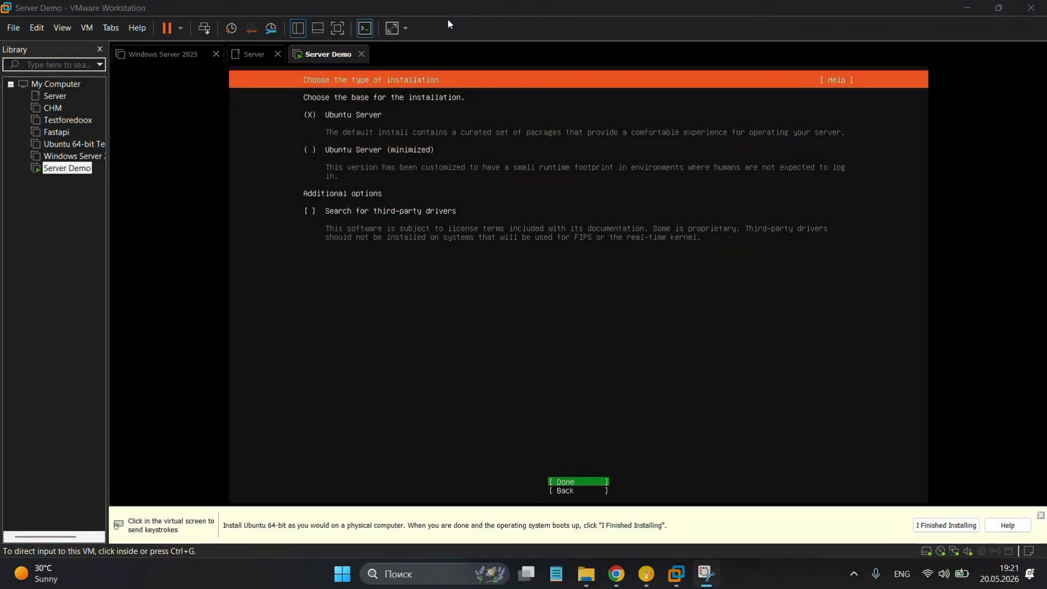
key(ctrl+g)
key(Return)
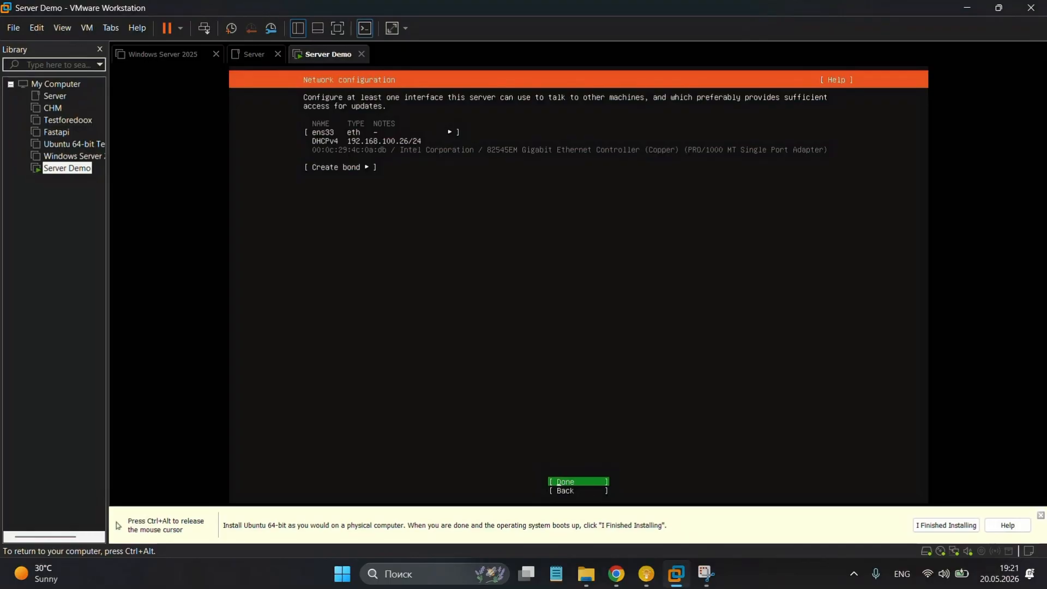
Accept DHCP on ens33, leave the proxy blank, and keep the suggested kz.archive.ubuntu.com mirror.
key(Return)
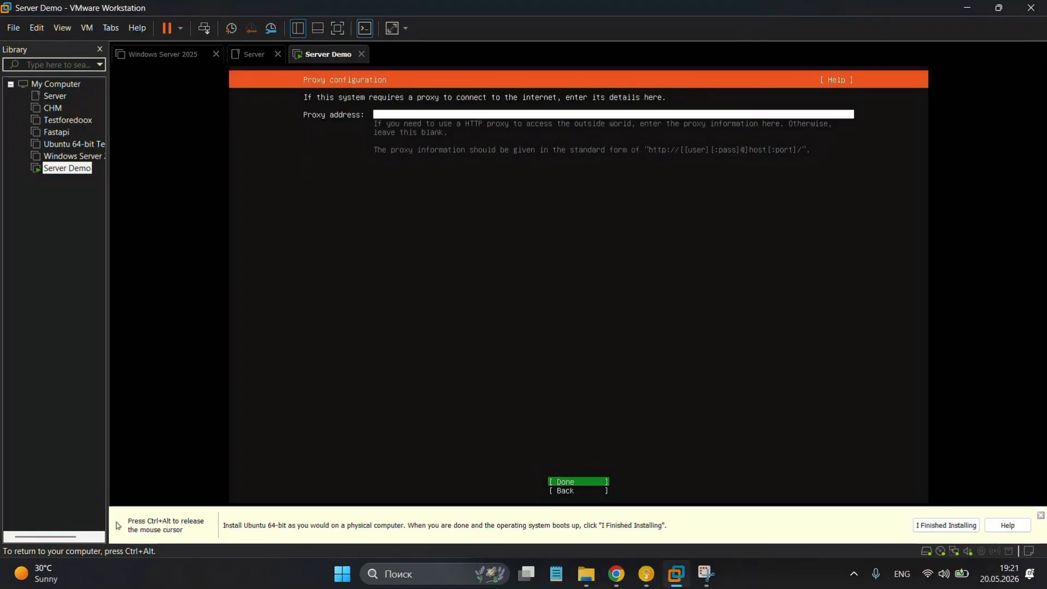
key(Return)
key(ctrl+alt)
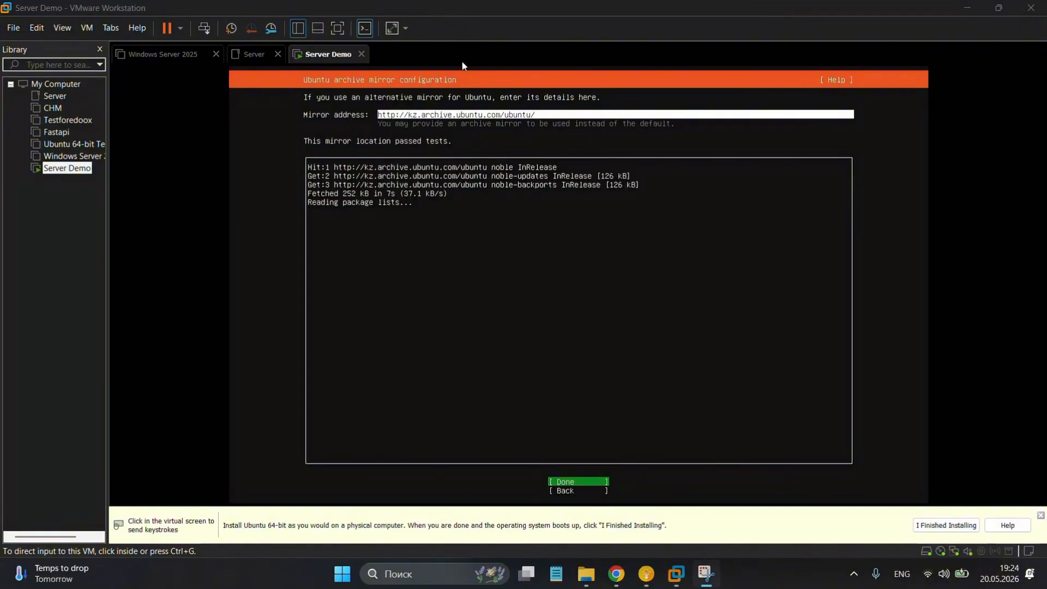
click(591, 369)
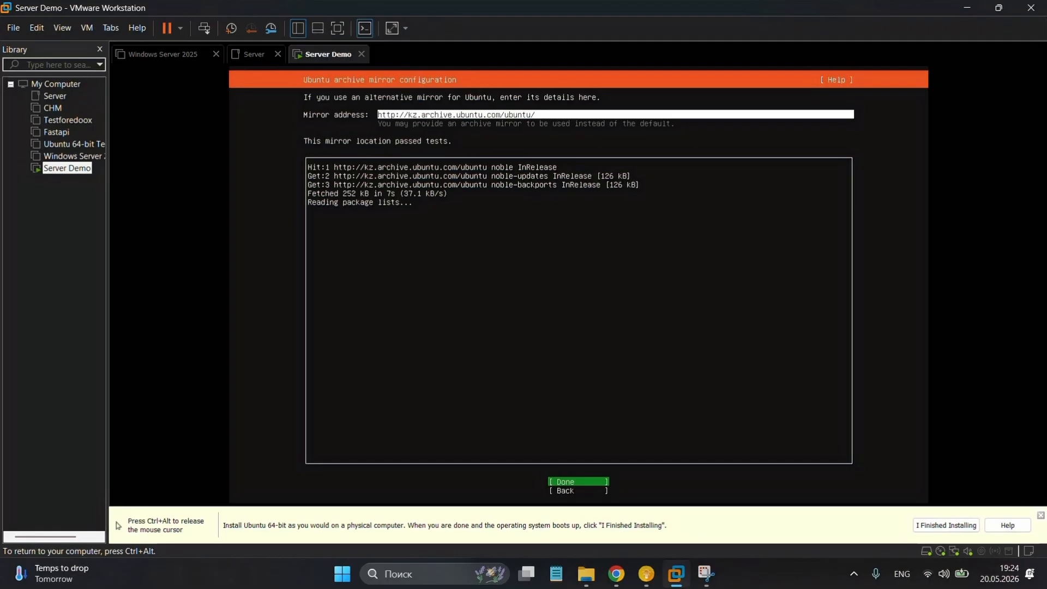
key(Return)
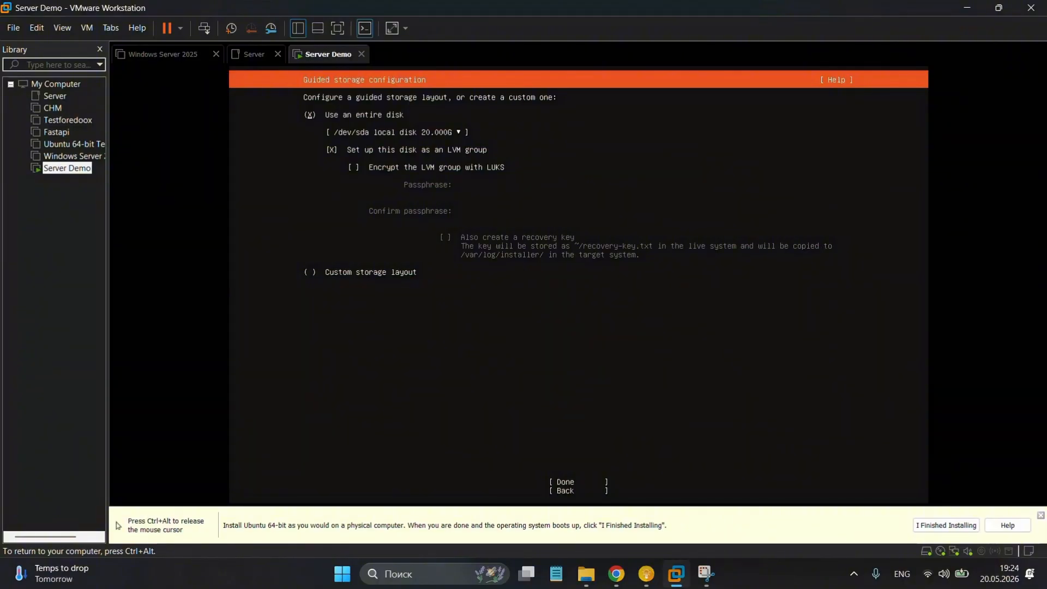
Accept guided storage with Use an entire disk and the LVM group option checked.
key(ctrl+alt)
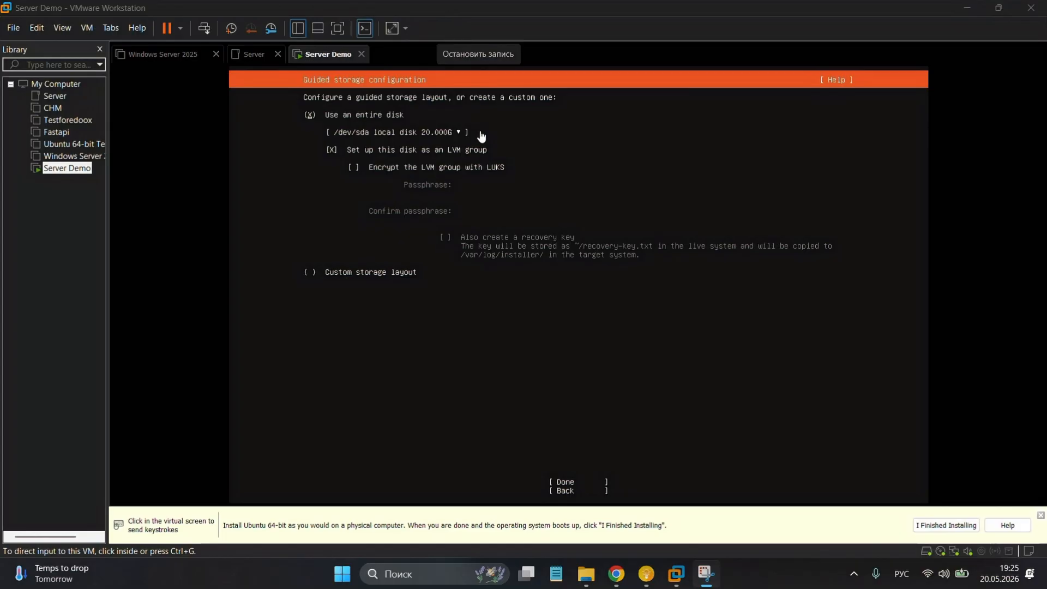
click(528, 365)
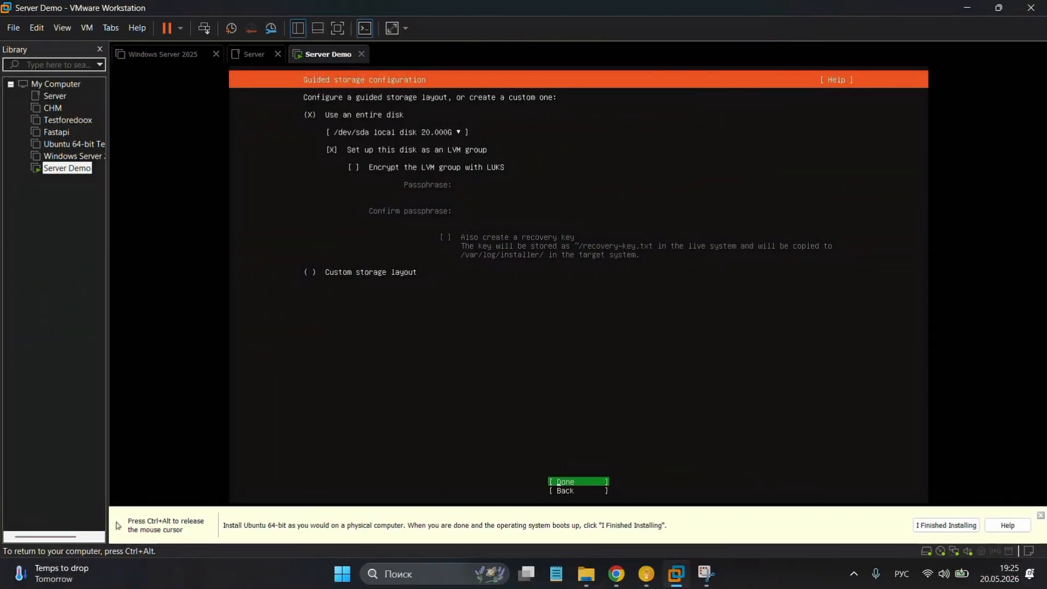
key(Return)
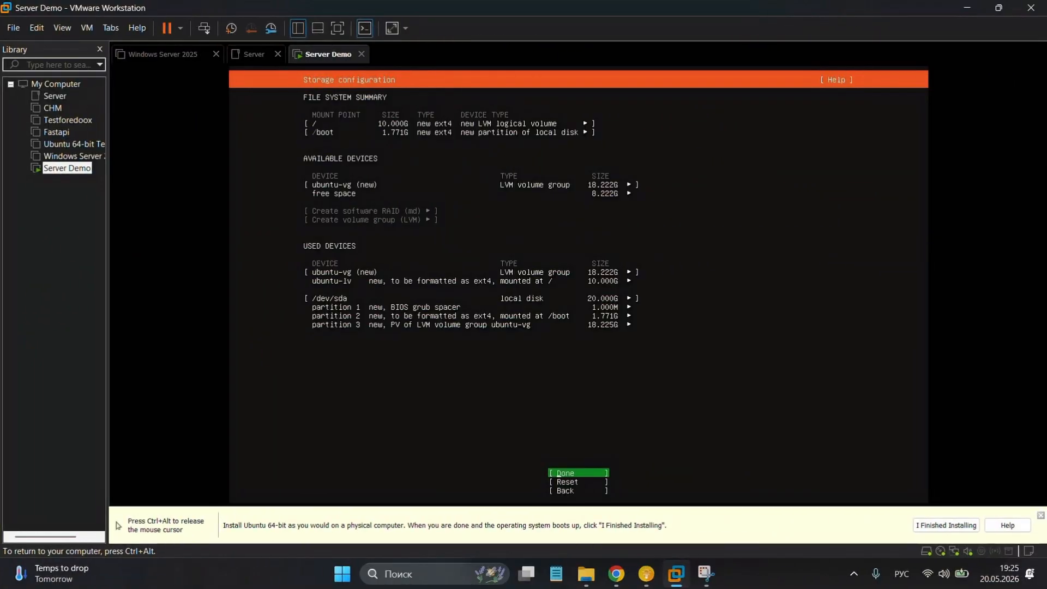
Edit the ubuntu-lv volume so root uses the full 18.222G.
key(Up)
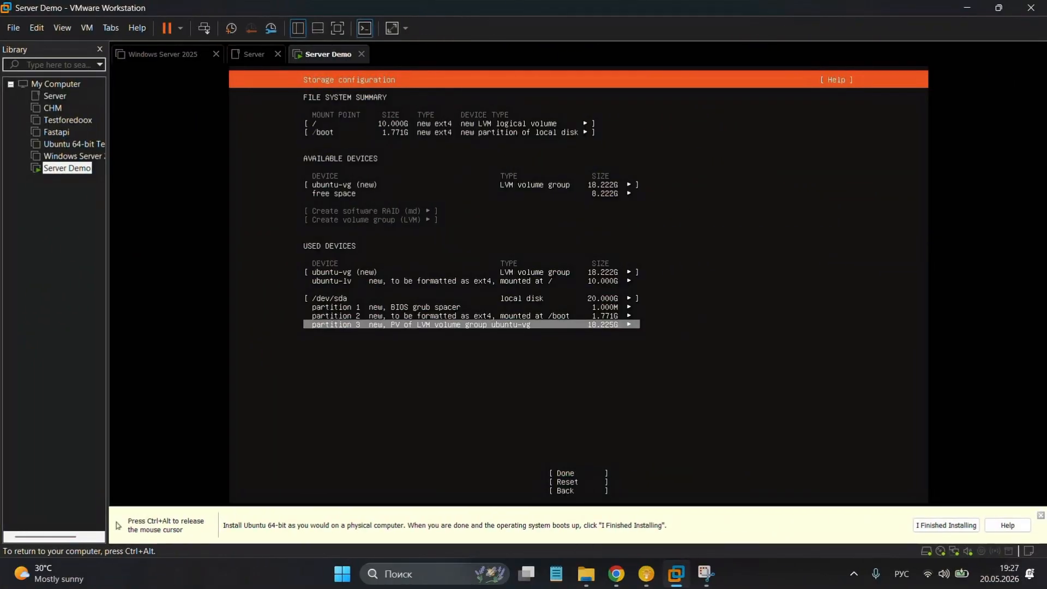
key(Up)
key(Up)
key(Up)
key(Up)
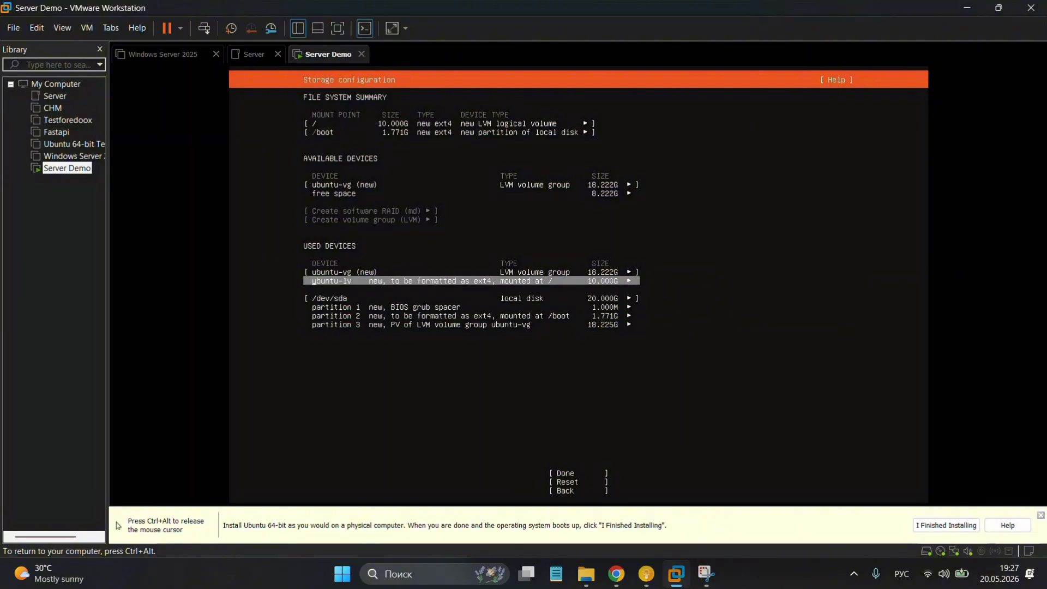
key(Return)
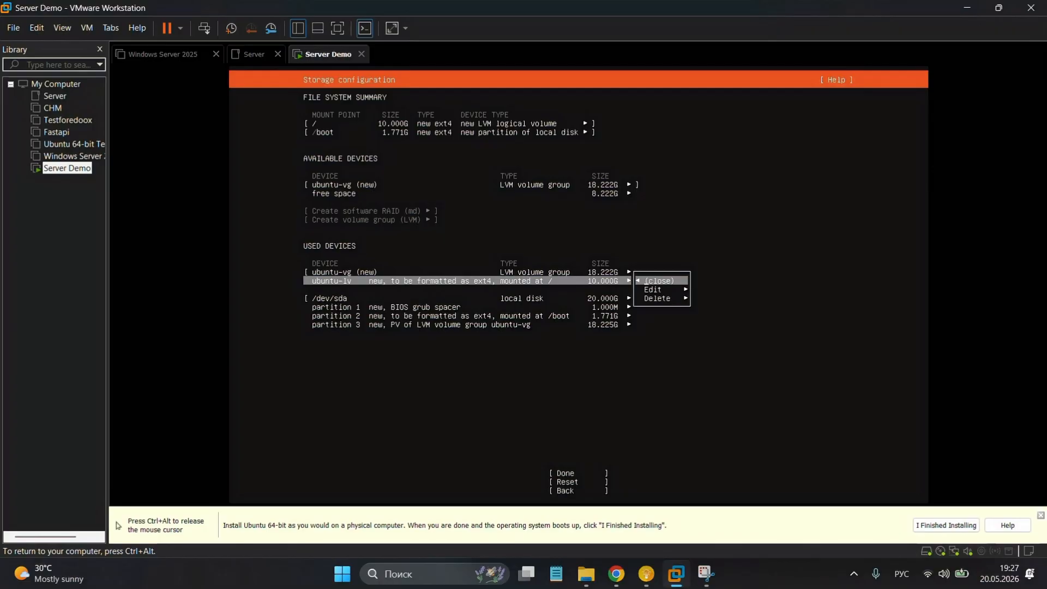
key(Down)
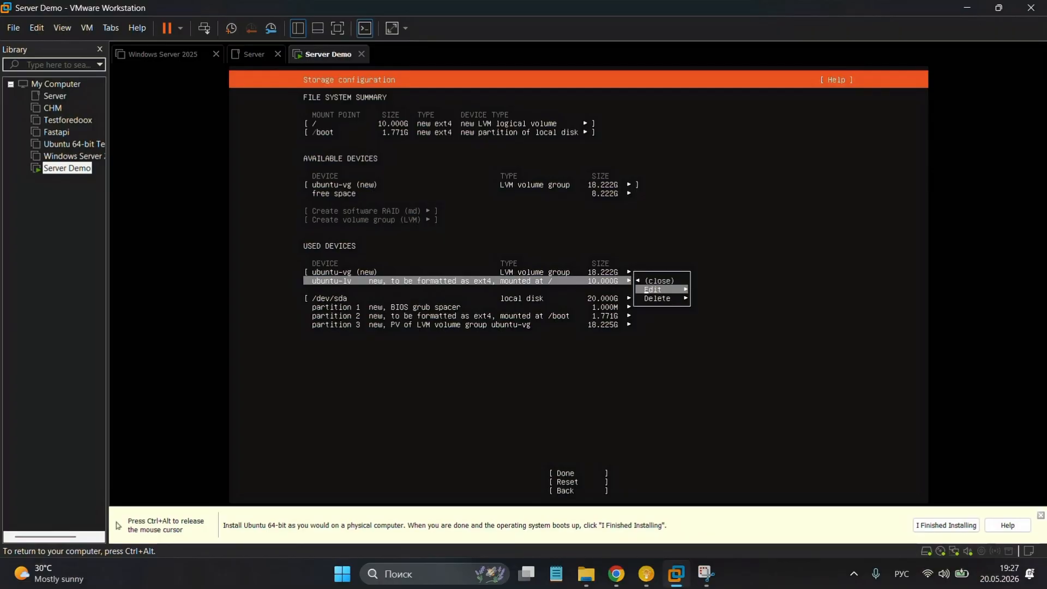
key(Return)
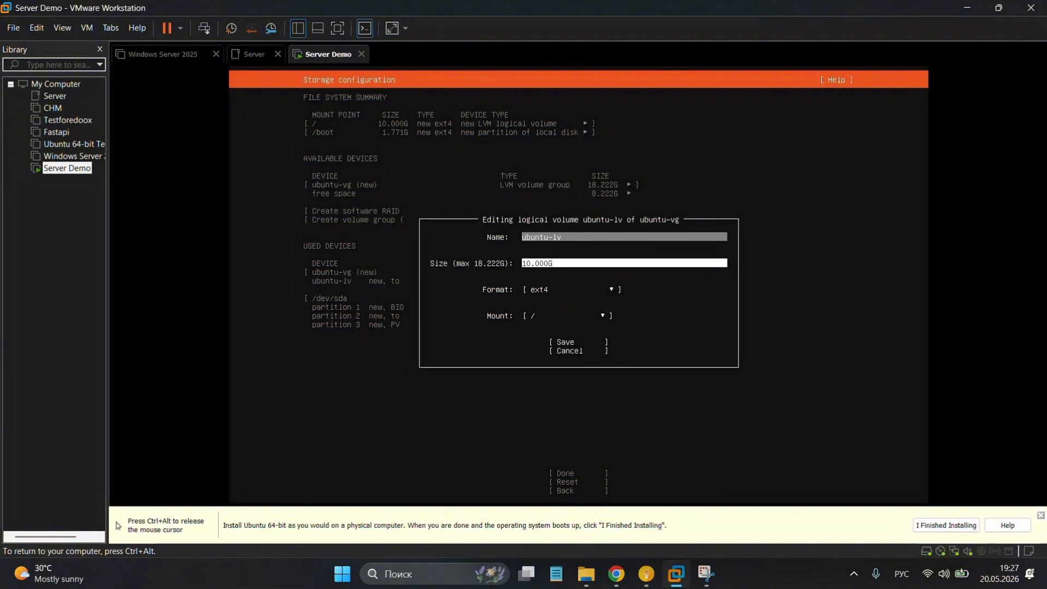
key(Tab)
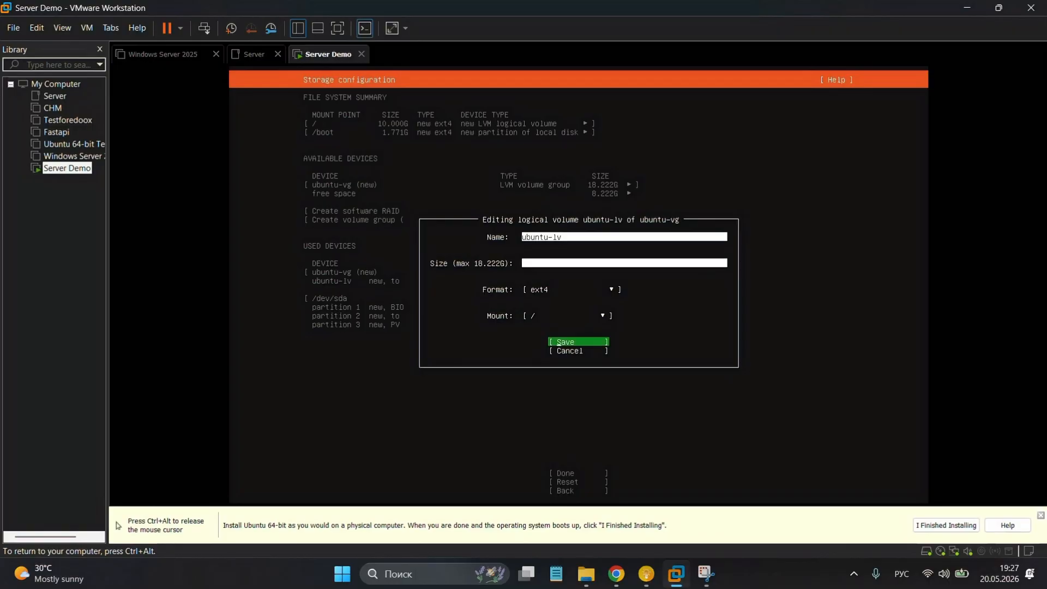
key(Return)
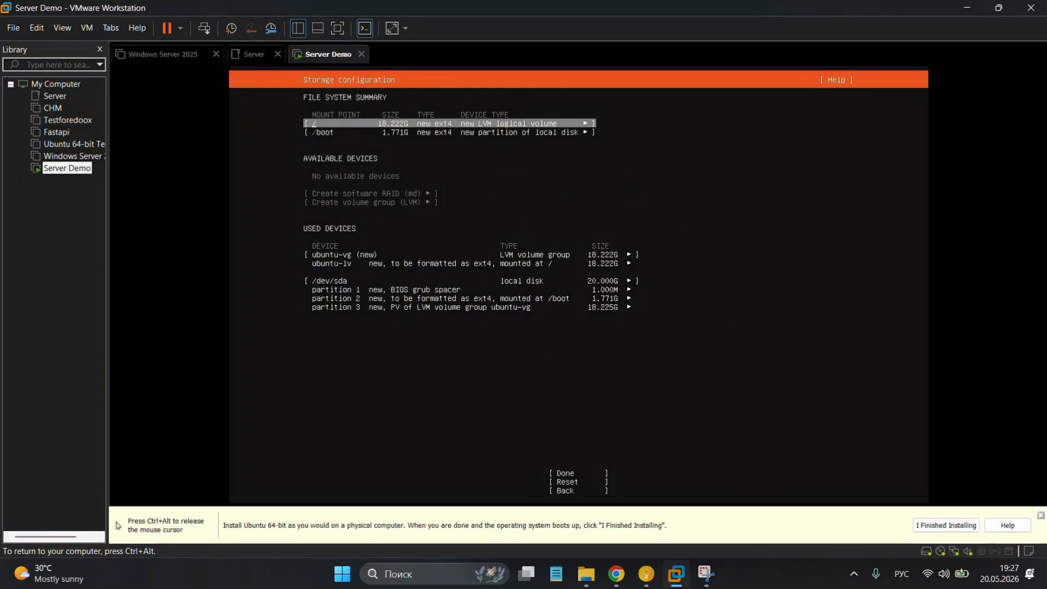
Finish the storage layout and move to Continue in the confirmation dialog.
key(Down)
key(Down)
key(Down)
key(Down)
key(Down)
key(Down)
key(Down)
key(Down)
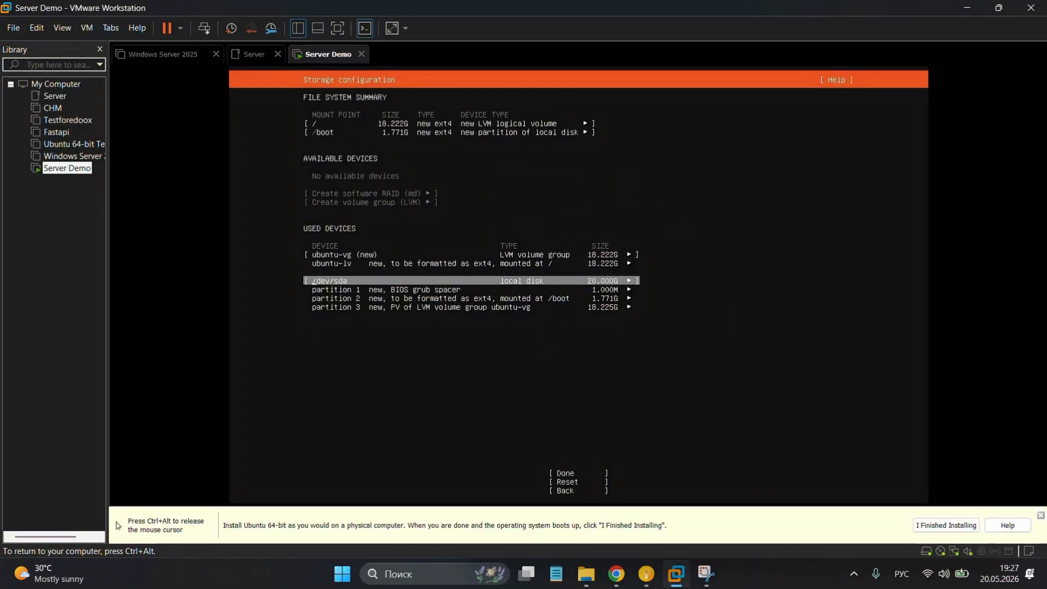
key(Return)
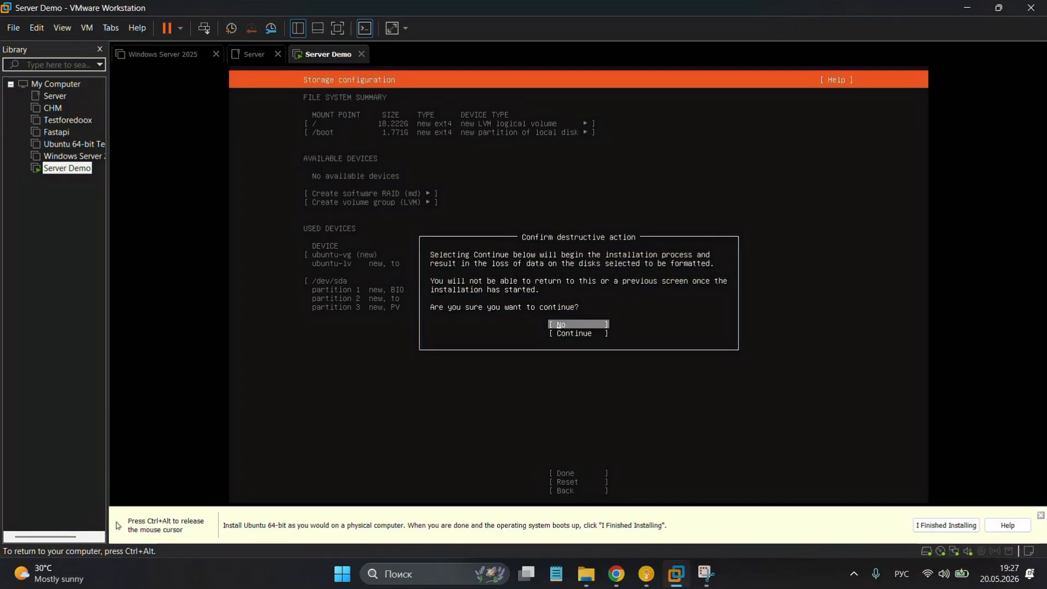
key(Down)
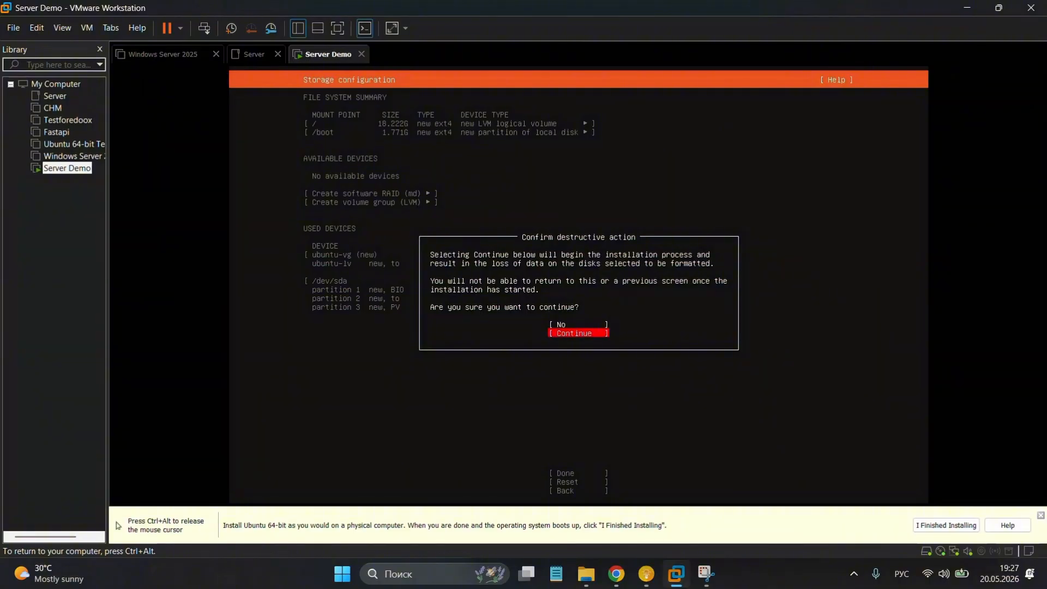
Confirm installation, submit the profile with server name testsvr, and skip Ubuntu Pro.
key(Return)
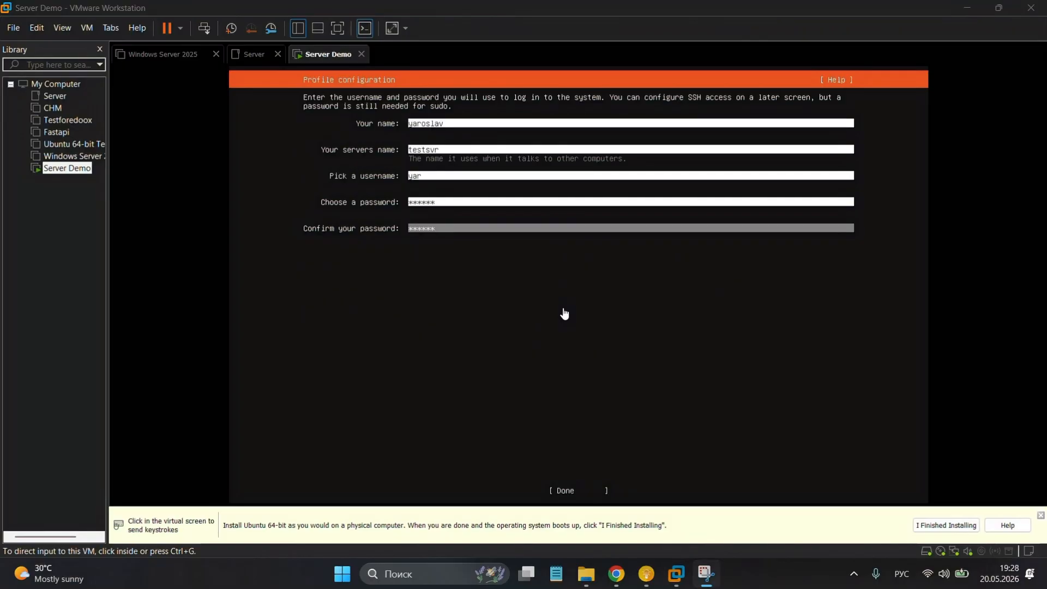
click(564, 312)
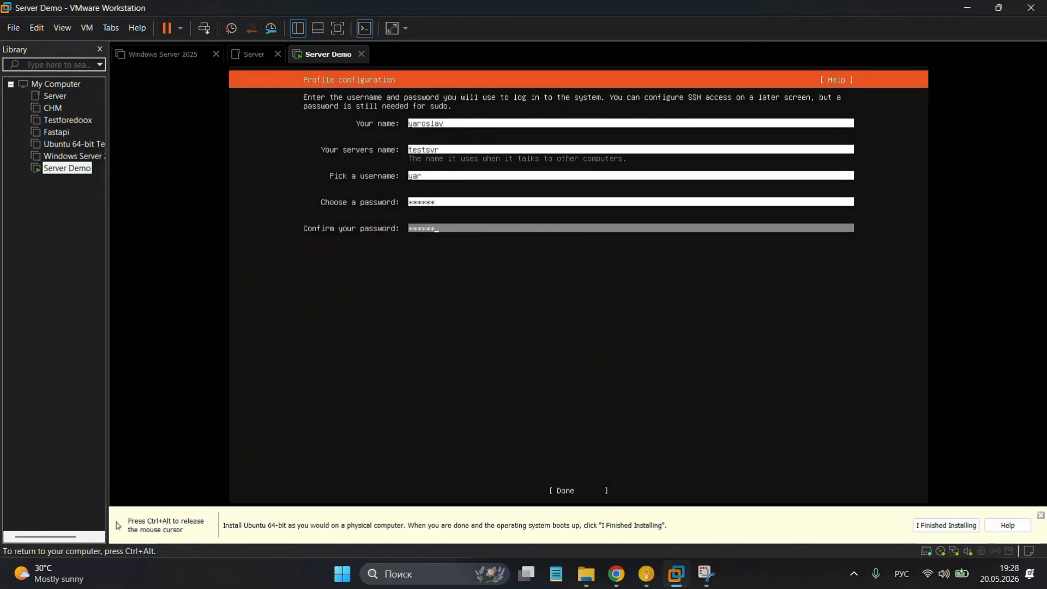
key(Tab)
key(Return)
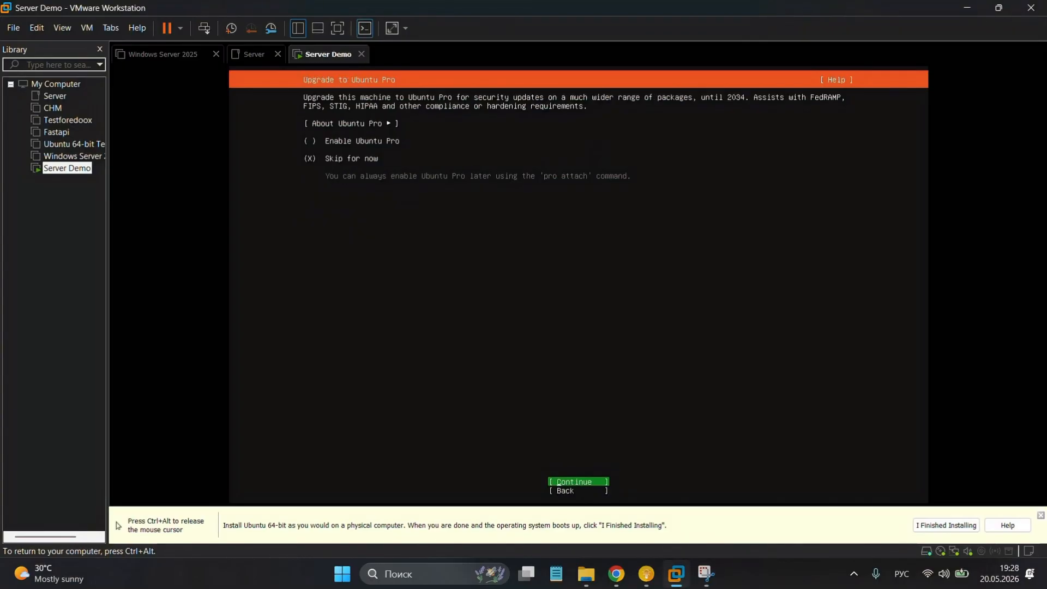
key(Return)
key(ctrl+alt)
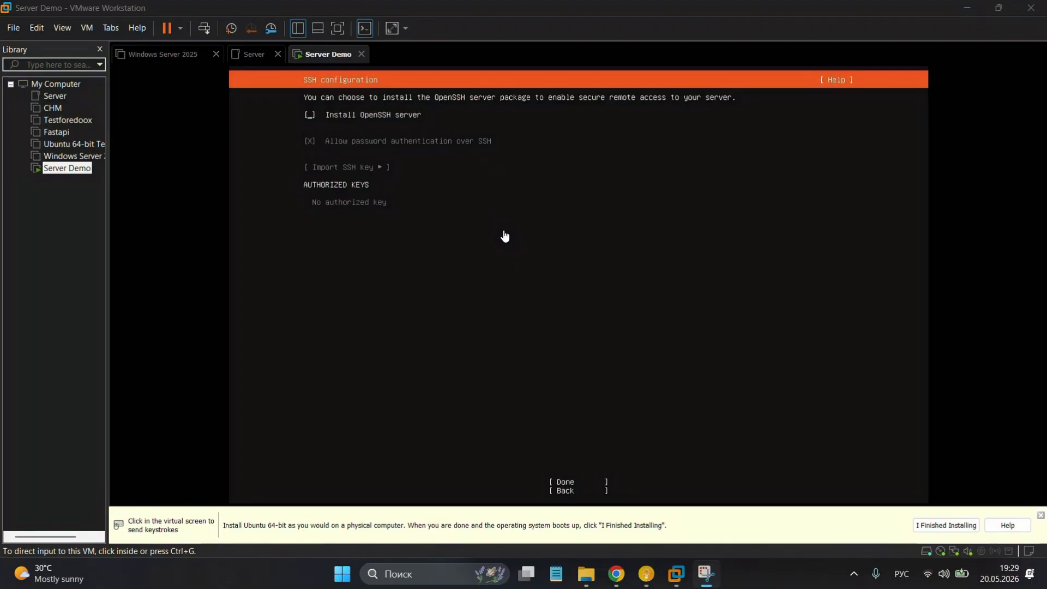
Enable Install OpenSSH server and choose no featured snaps, starting the installation.
click(505, 235)
key(space)
key(Tab)
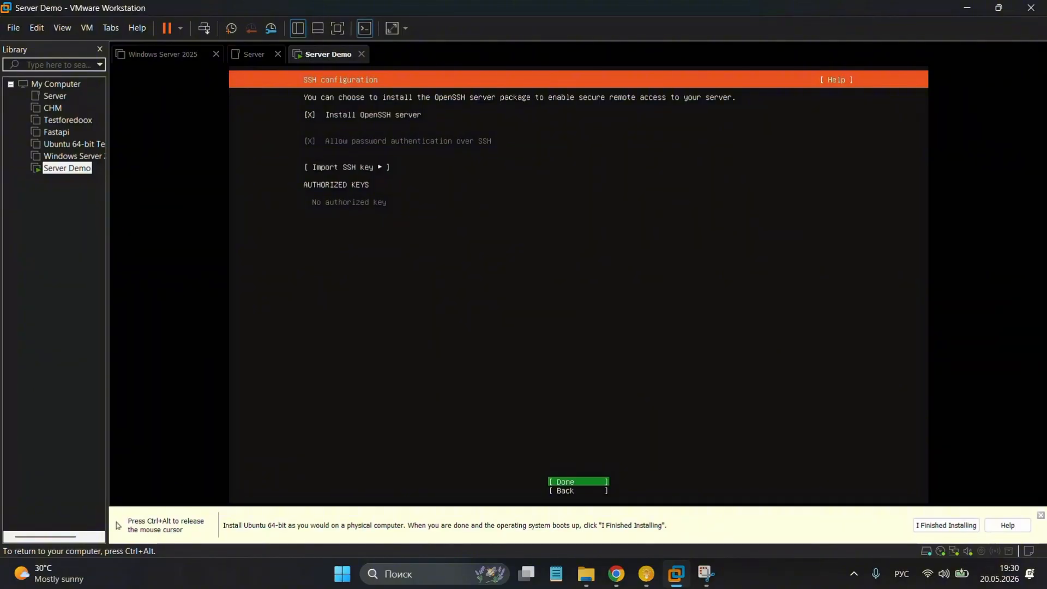
key(Down)
key(Up)
key(Return)
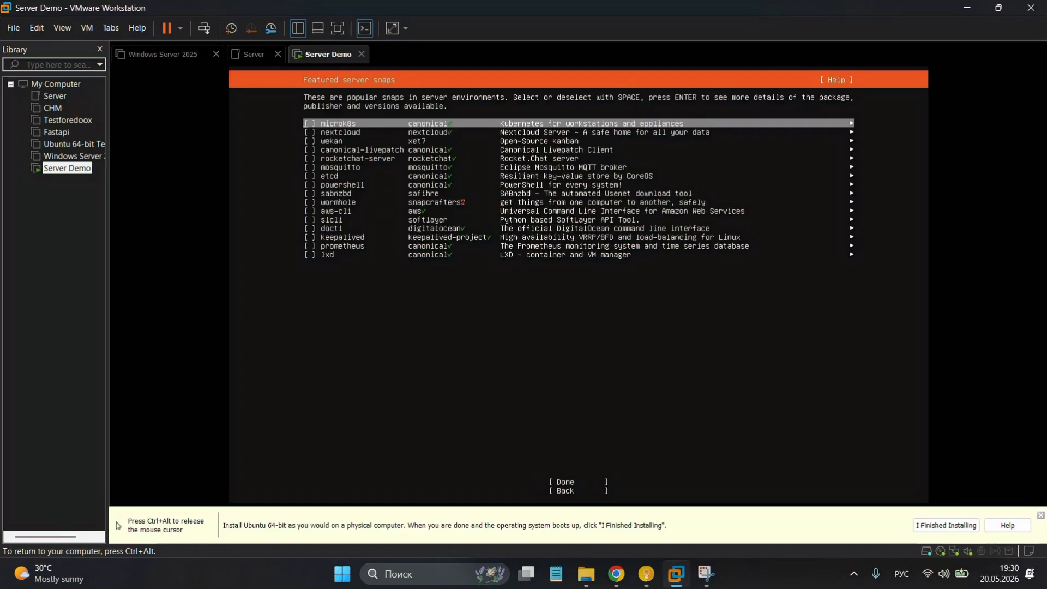
key(Tab)
key(Return)
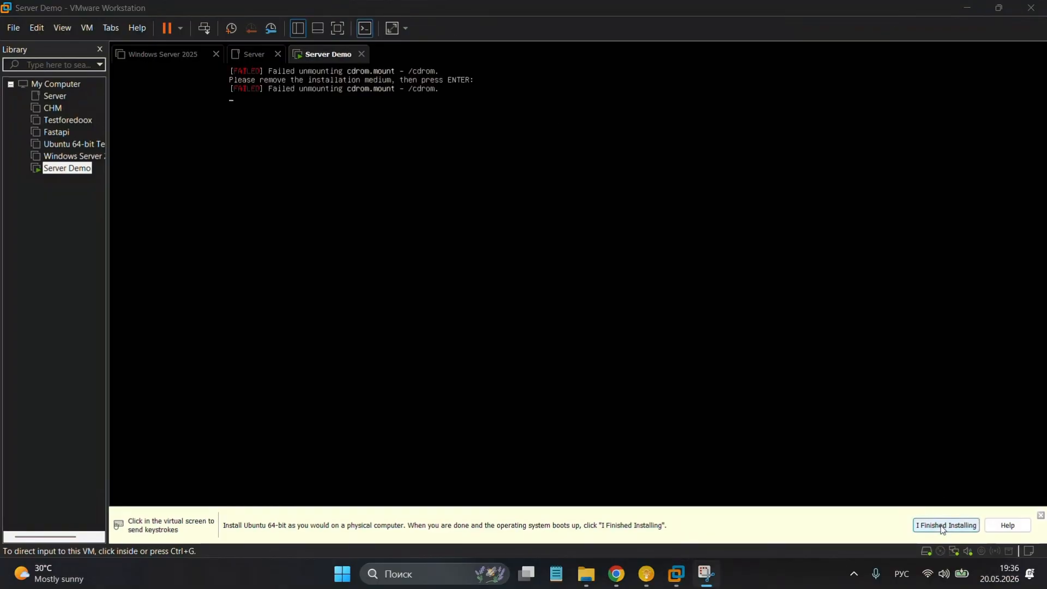
Mark the installation finished and reboot past the remove-medium prompt to the testsvr login.
click(941, 525)
click(460, 133)
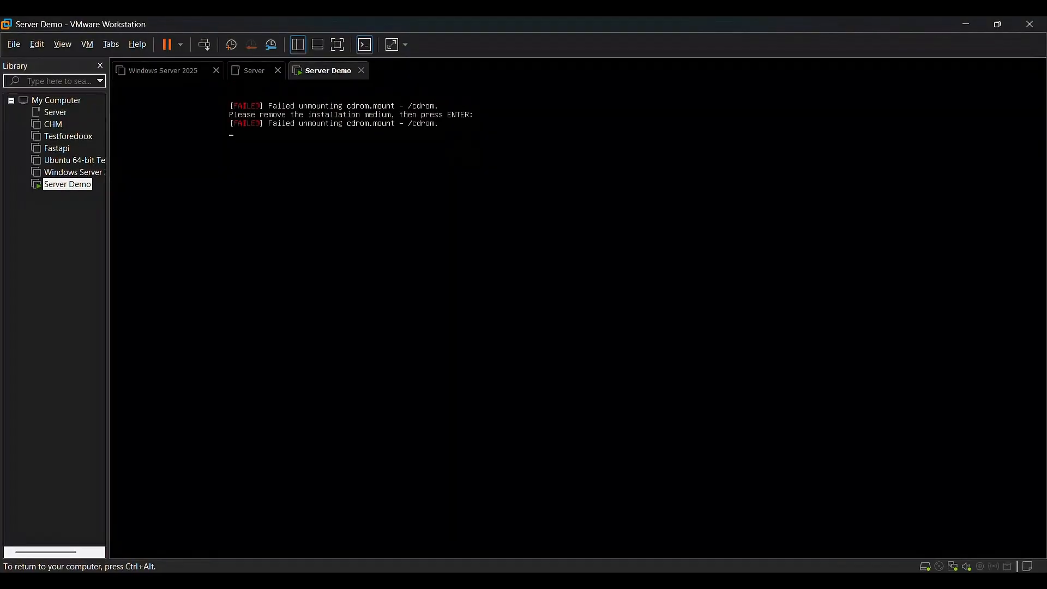
key(Return)
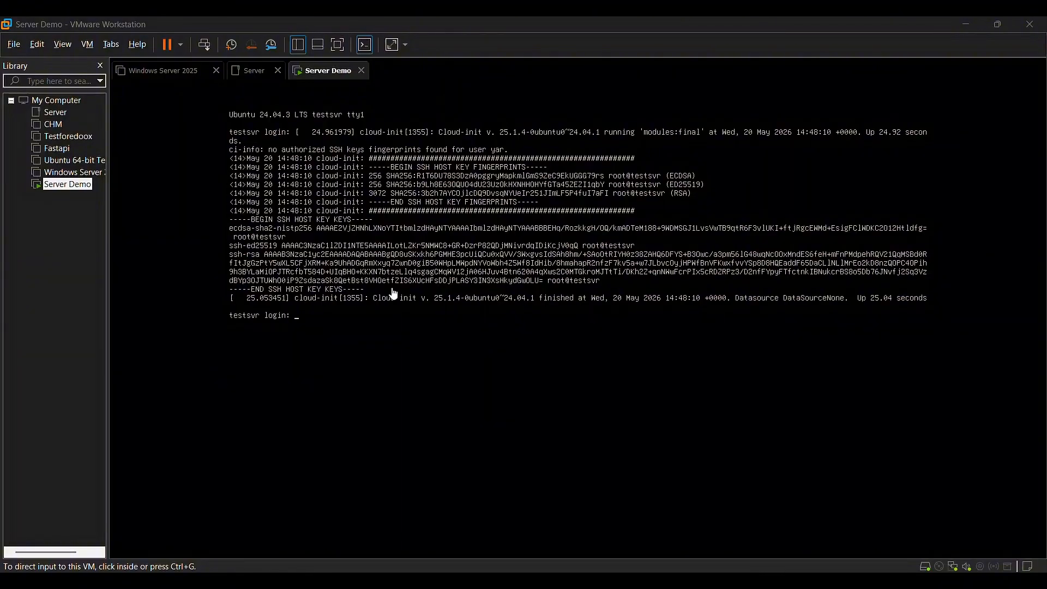
Log in to testsvr on the VMware console with the account credentials, then release input from the VM.
click(357, 331)
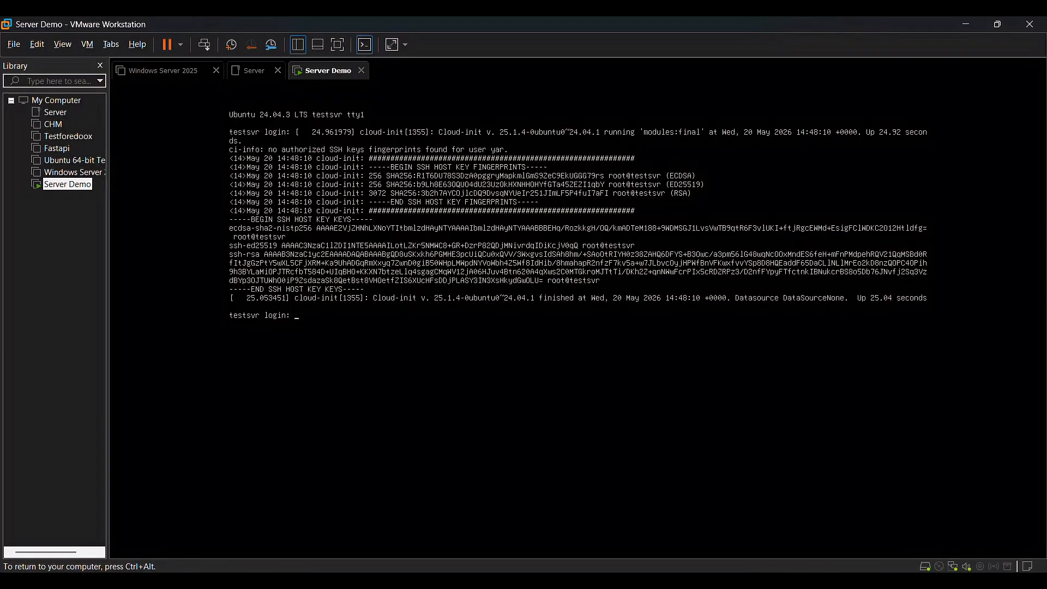
key(Return)
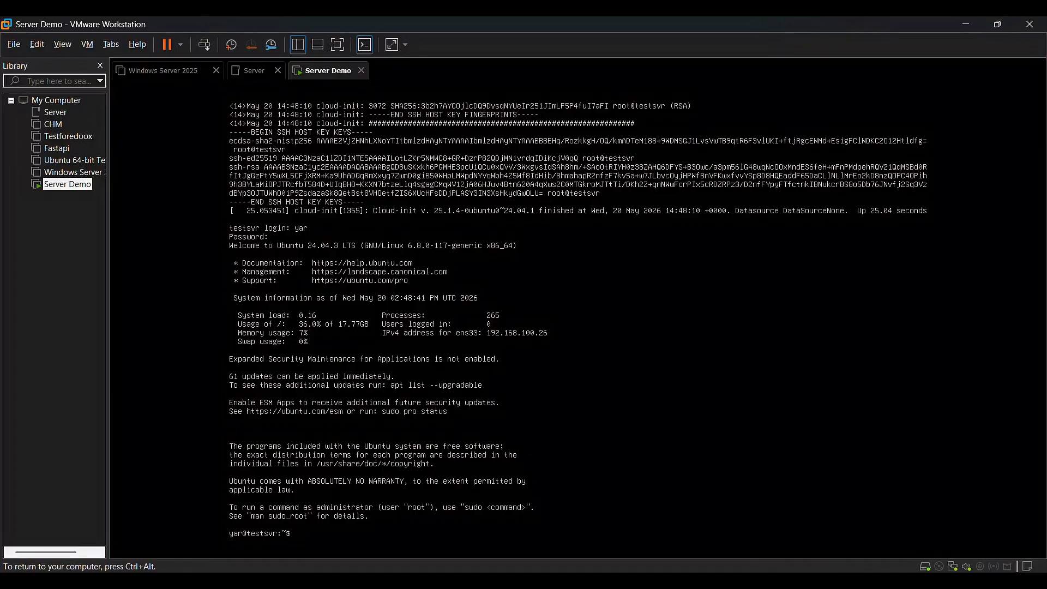
key(ctrl+alt)
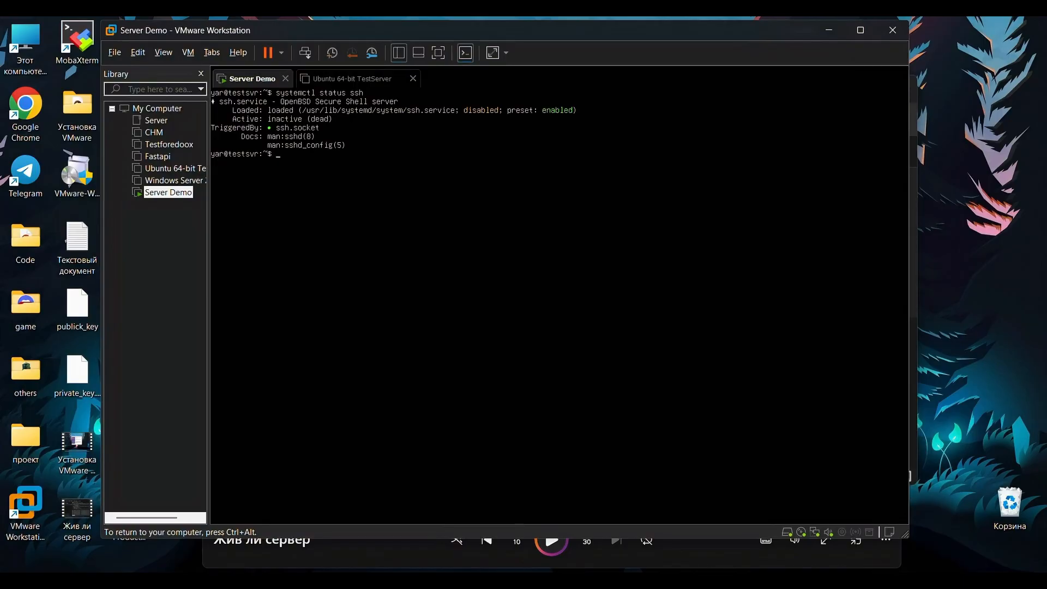
Clear the console and run systemctl status ssh.socket, then release input from the VM.
text(clear)
key(Up)
text(.socket)
key(Return)
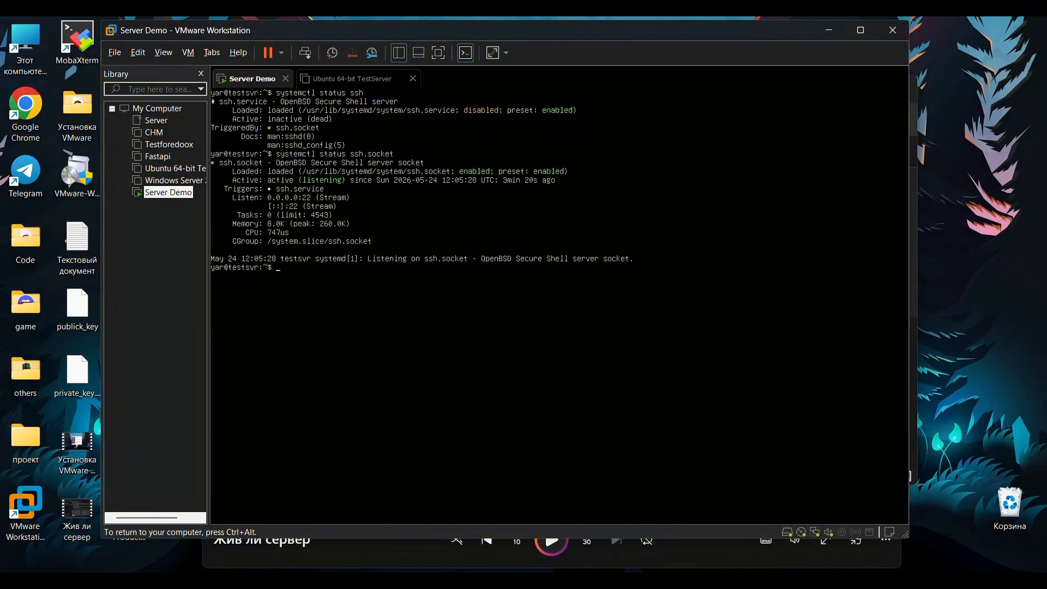
key(ctrl+alt)
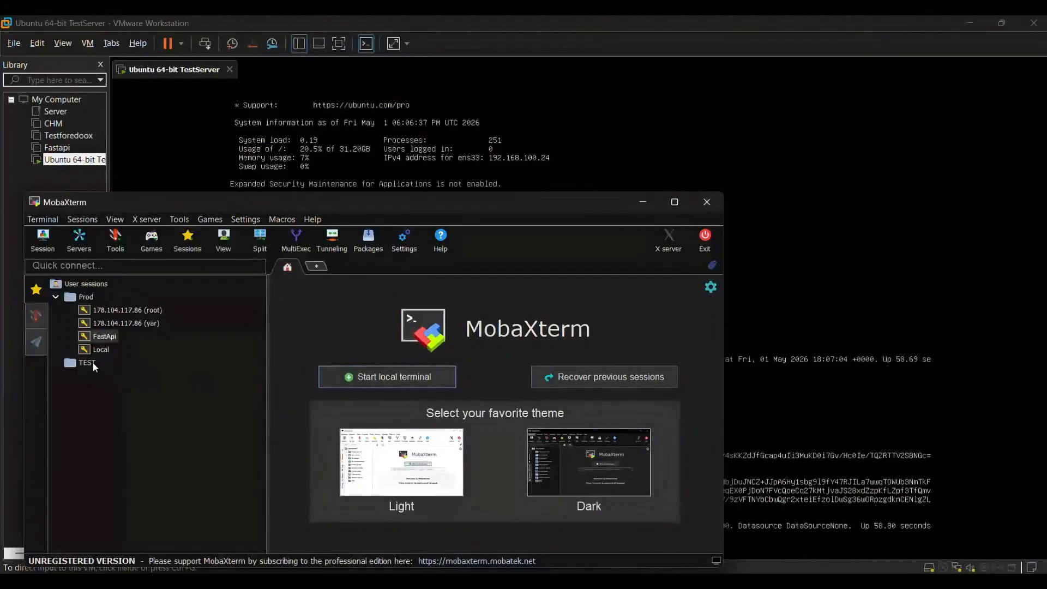
Create an SSH session to 192.168.100.24, port 22, in the TEST folder and connect.
click(72, 363)
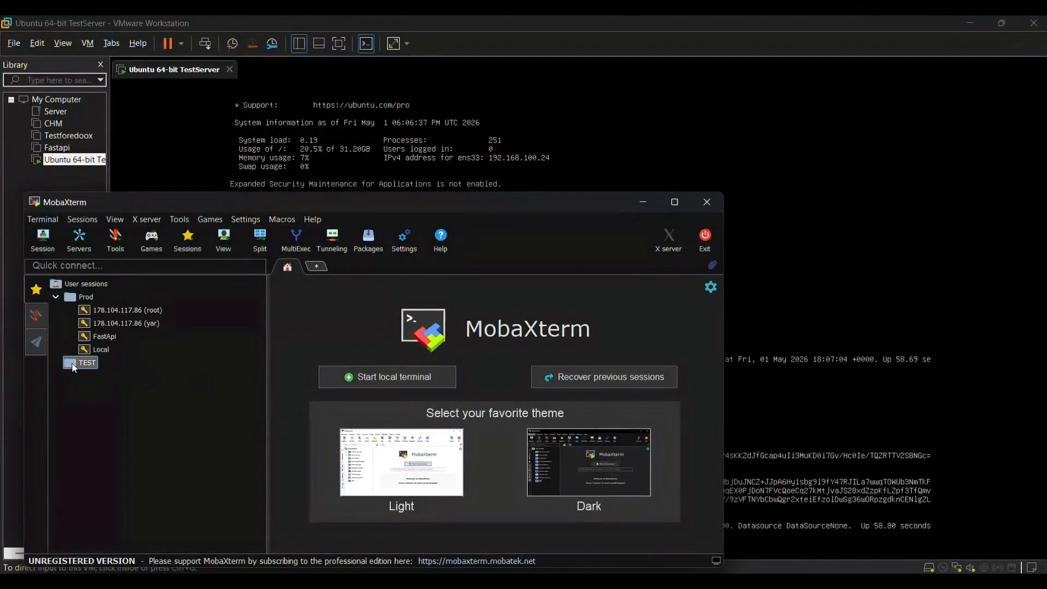
right_click(72, 363)
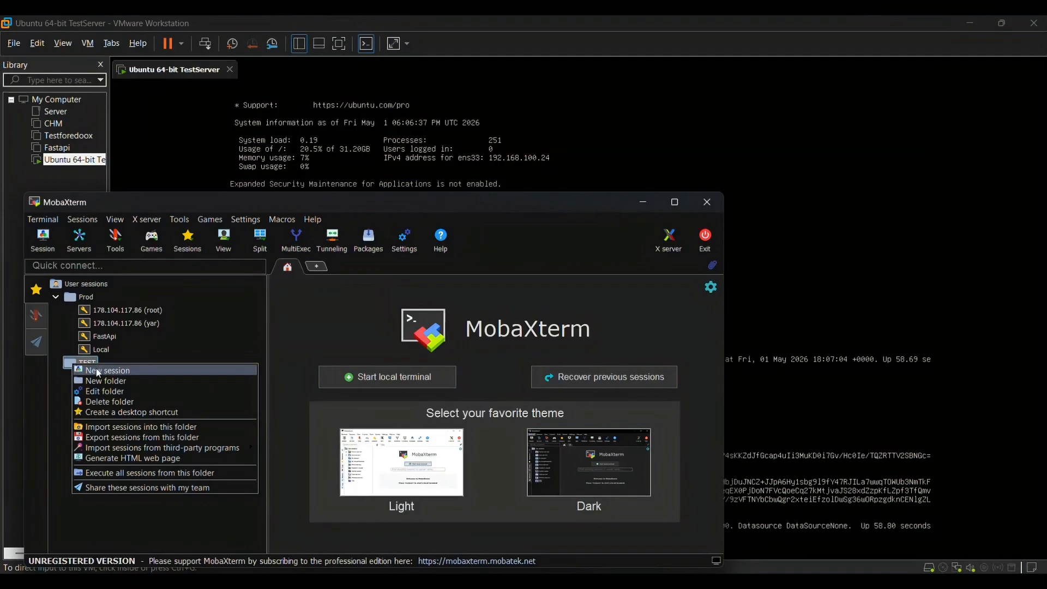
click(100, 371)
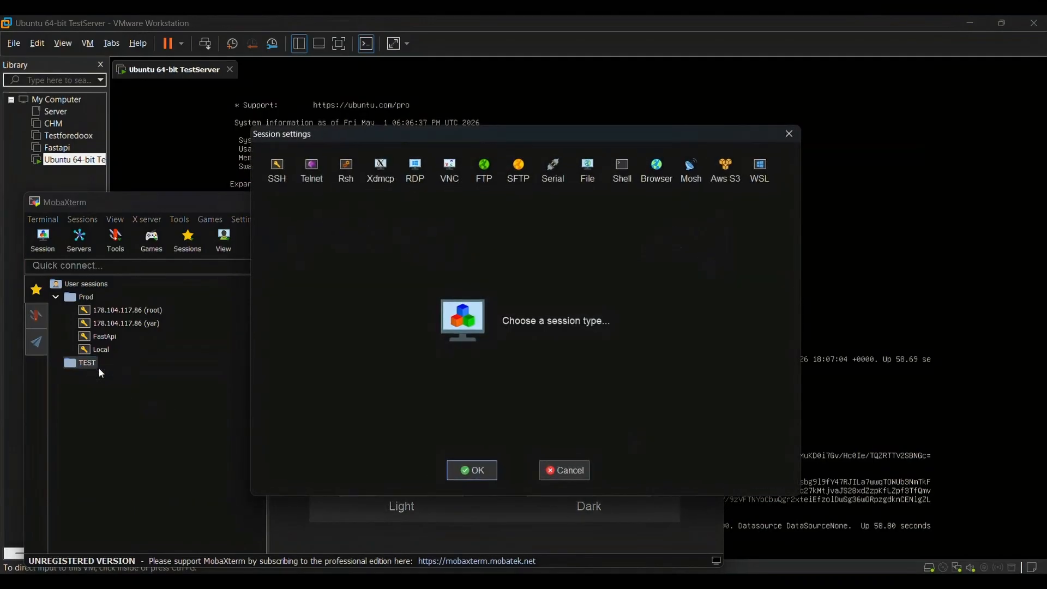
click(277, 170)
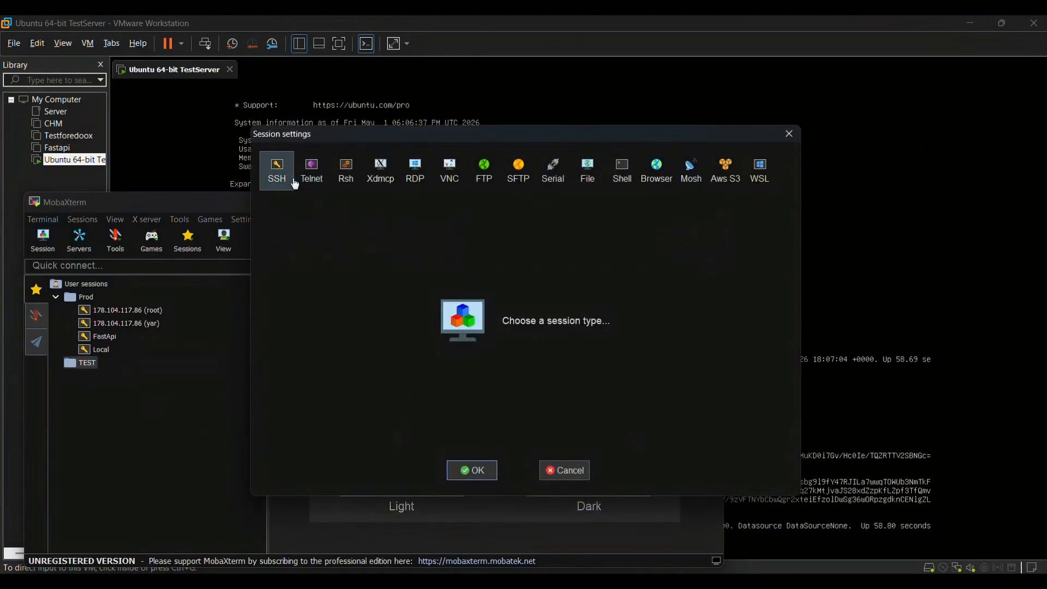
click(480, 470)
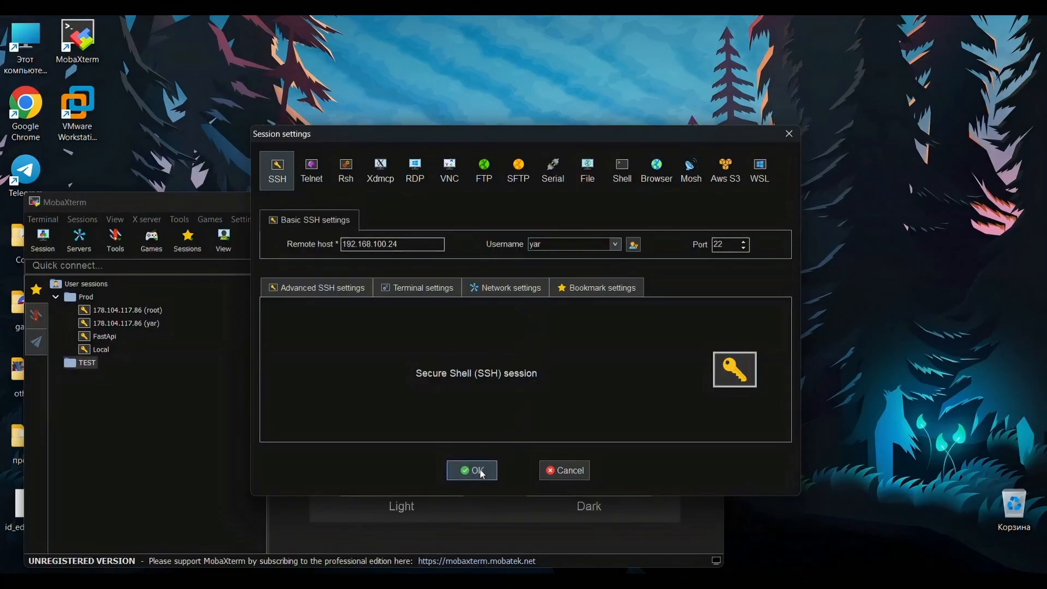
click(480, 471)
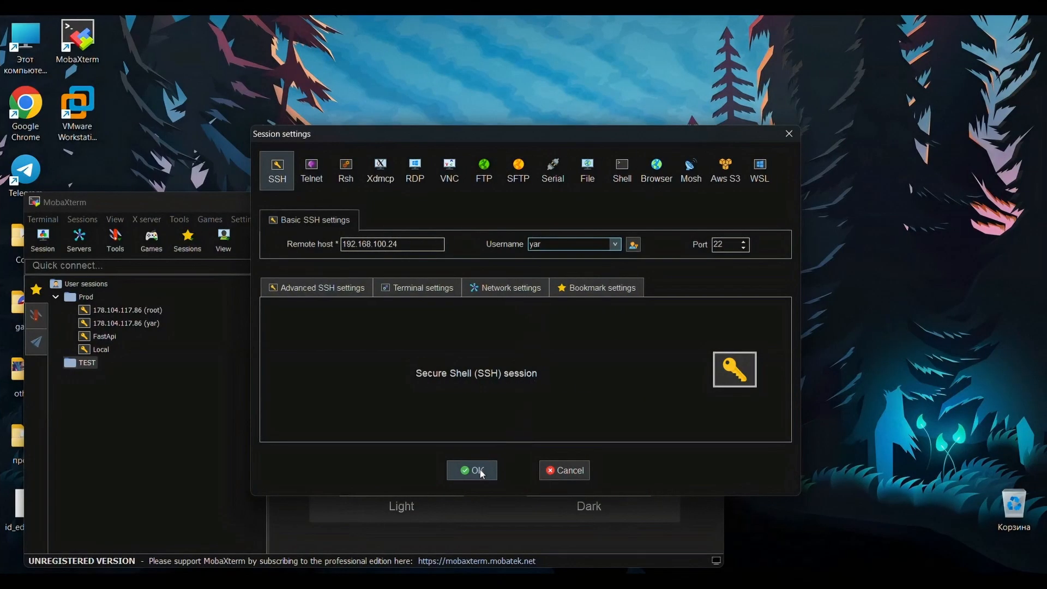
click(482, 472)
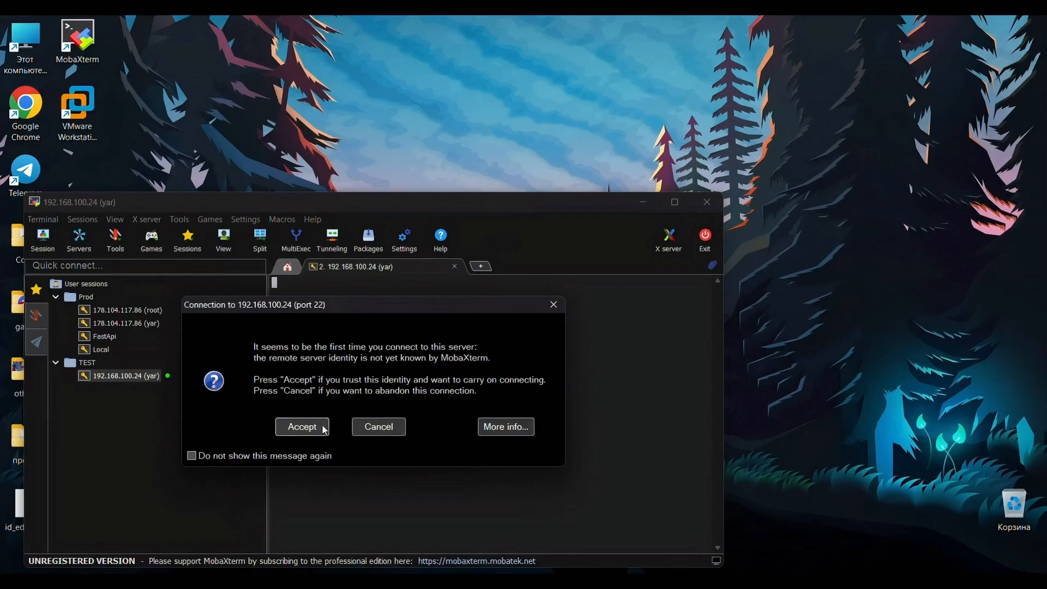
Accept the server's host key, log in with the account password and save the password.
click(302, 427)
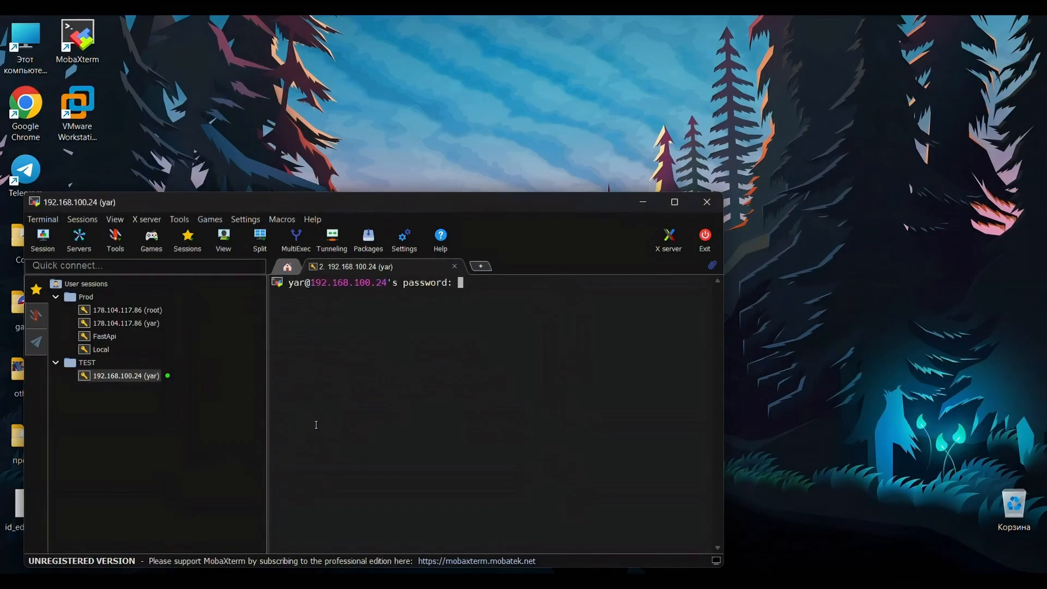
key(Return)
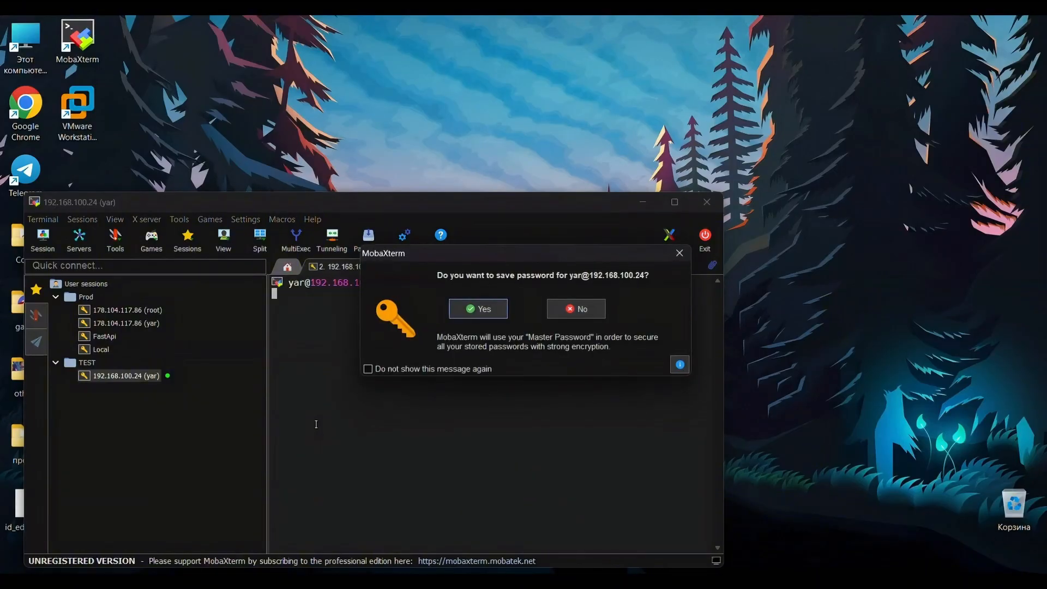
click(483, 312)
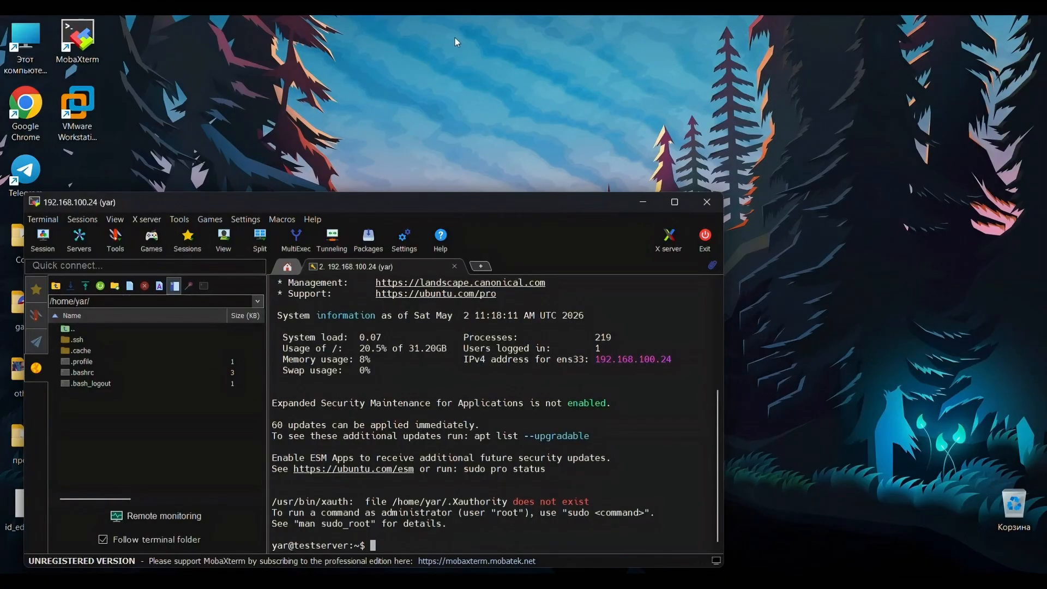
Close the running session tab and reopen the saved 192.168.100.24 session.
click(472, 256)
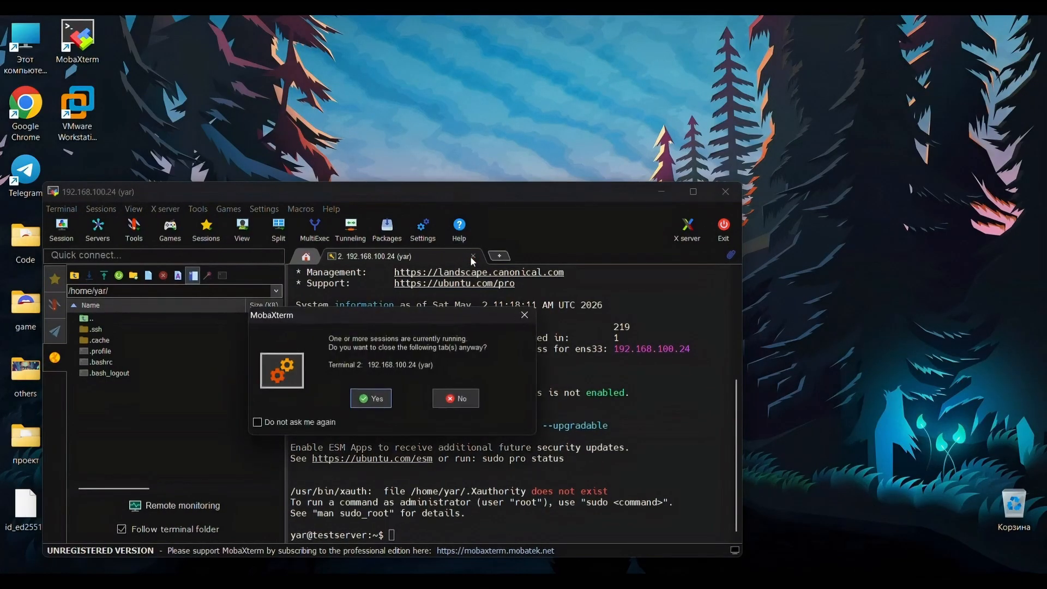
click(371, 398)
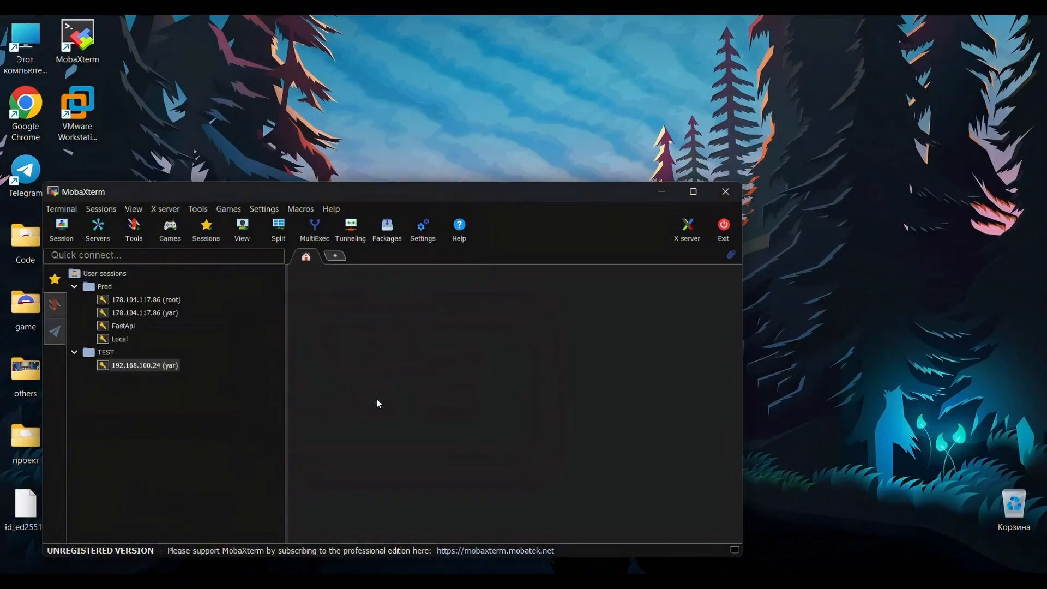
double_click(125, 365)
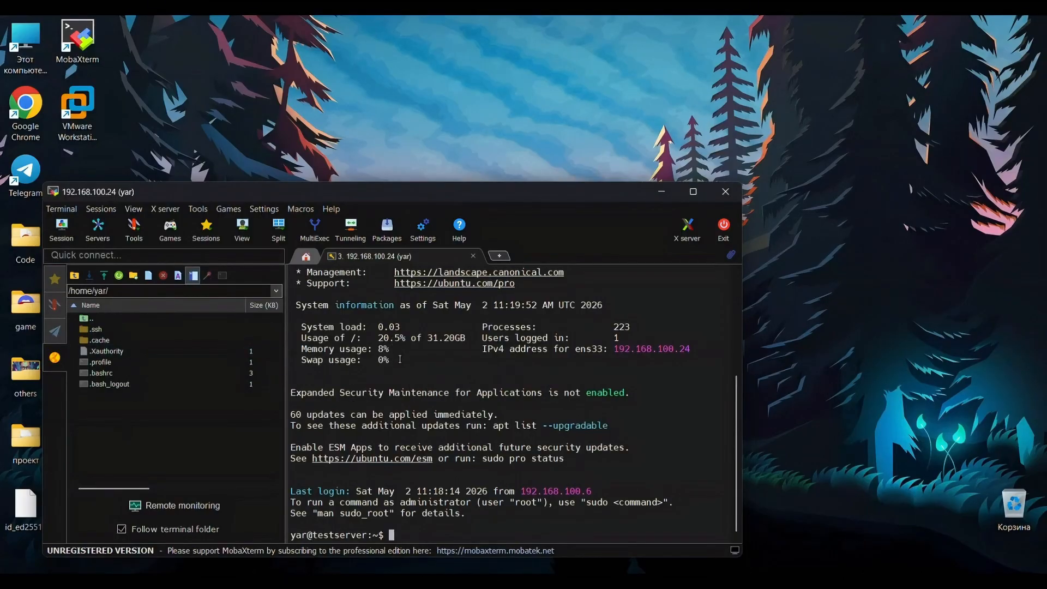
scroll(399, 360, up, 1)
scroll(400, 359, down, 1)
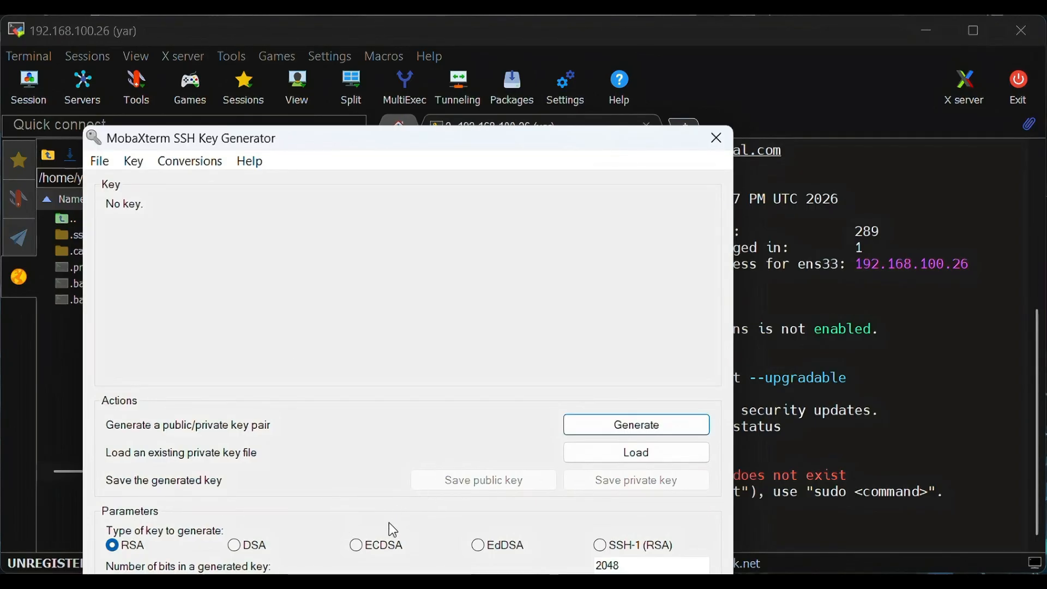
Generate a new EdDSA Ed25519 key pair in the SSH Key Generator.
click(458, 575)
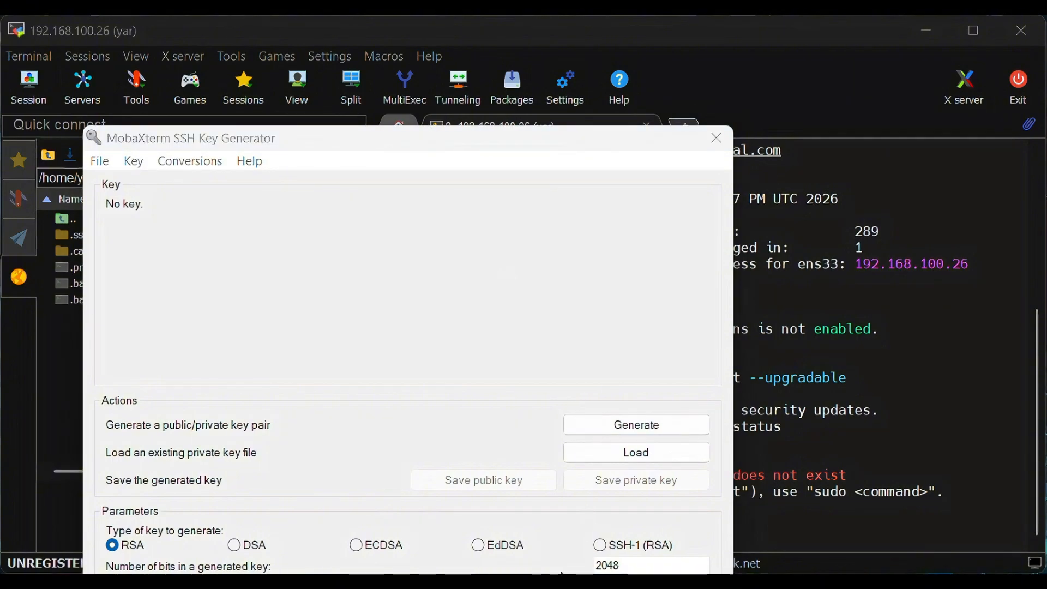
click(490, 546)
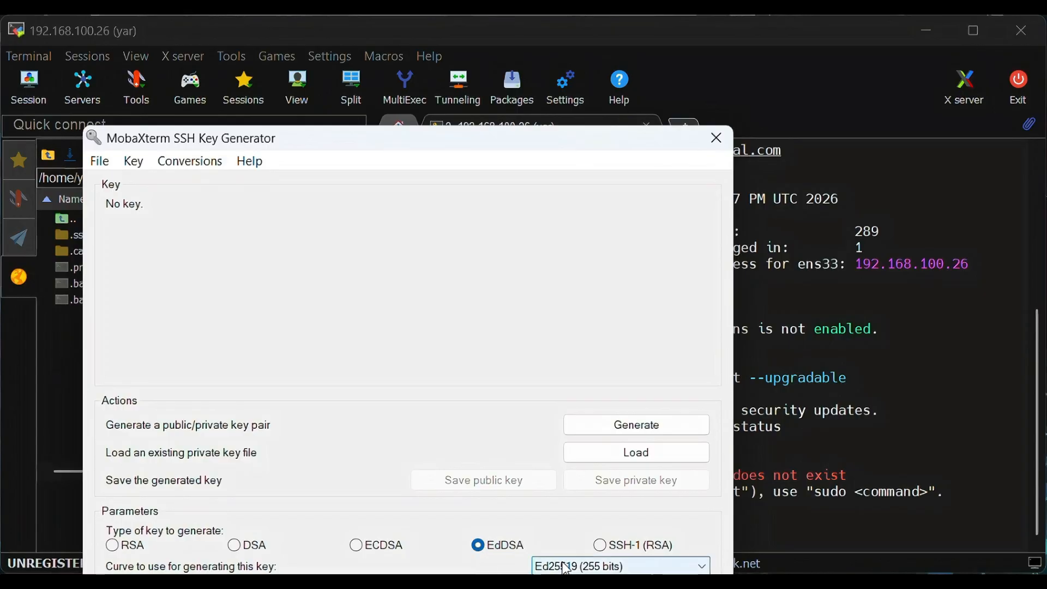
click(565, 568)
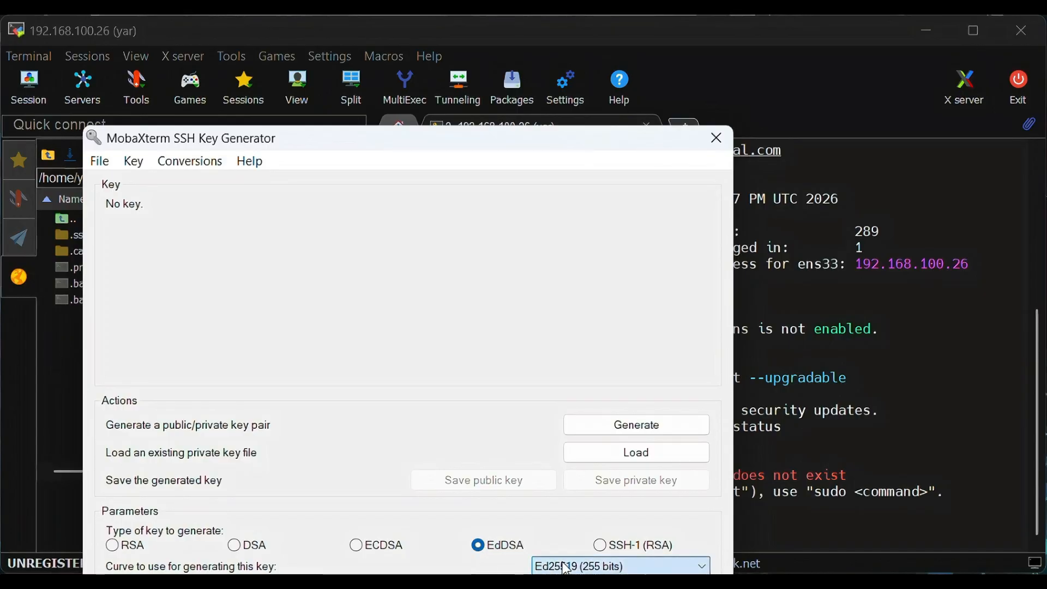
click(564, 564)
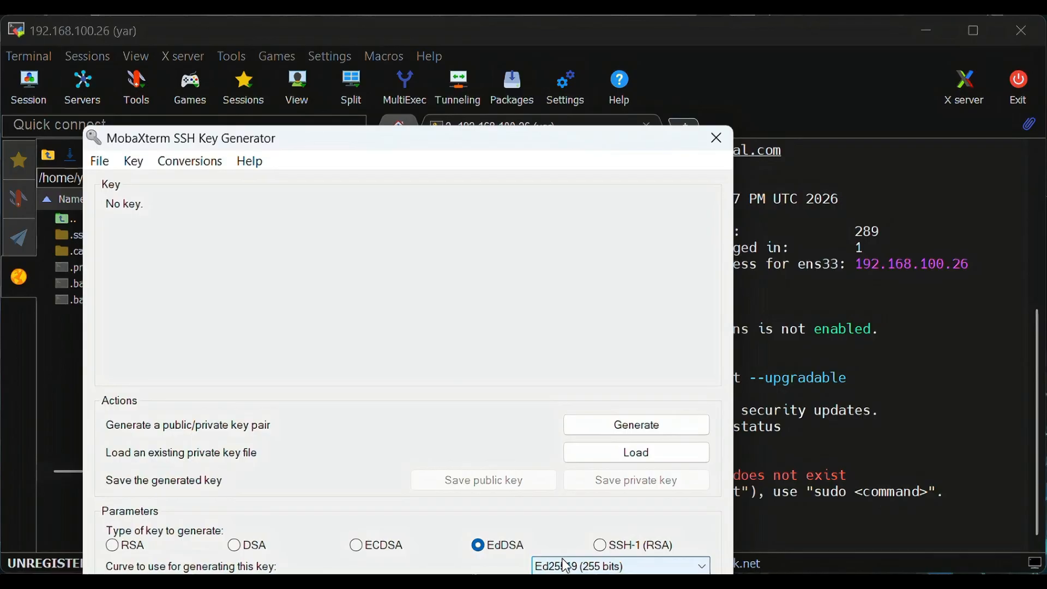
click(653, 435)
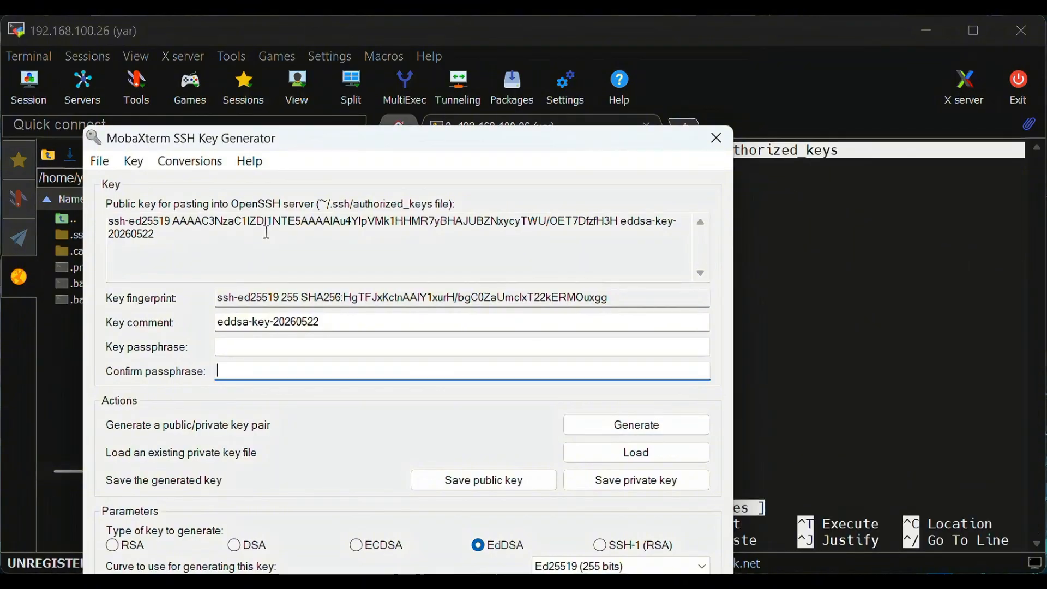
Select the whole public key text and copy it to the clipboard.
click(165, 236)
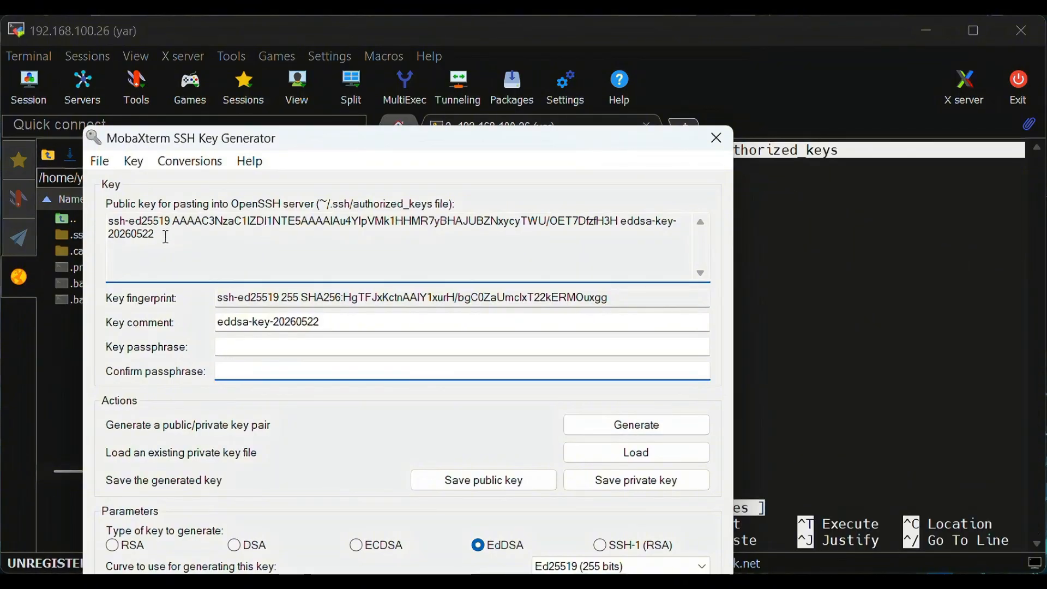
drag(166, 237, 106, 217)
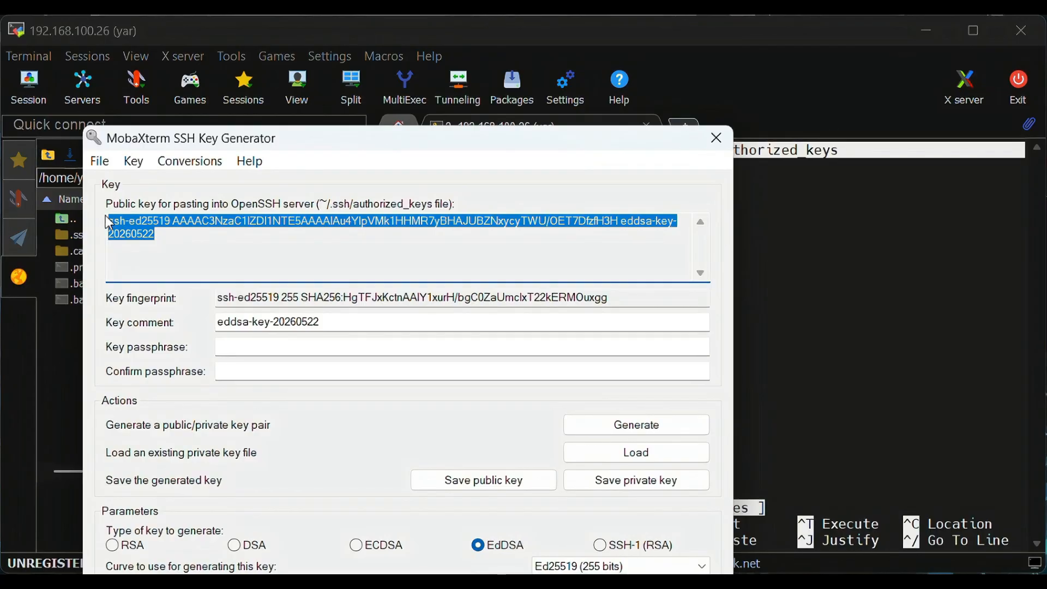
right_click(150, 220)
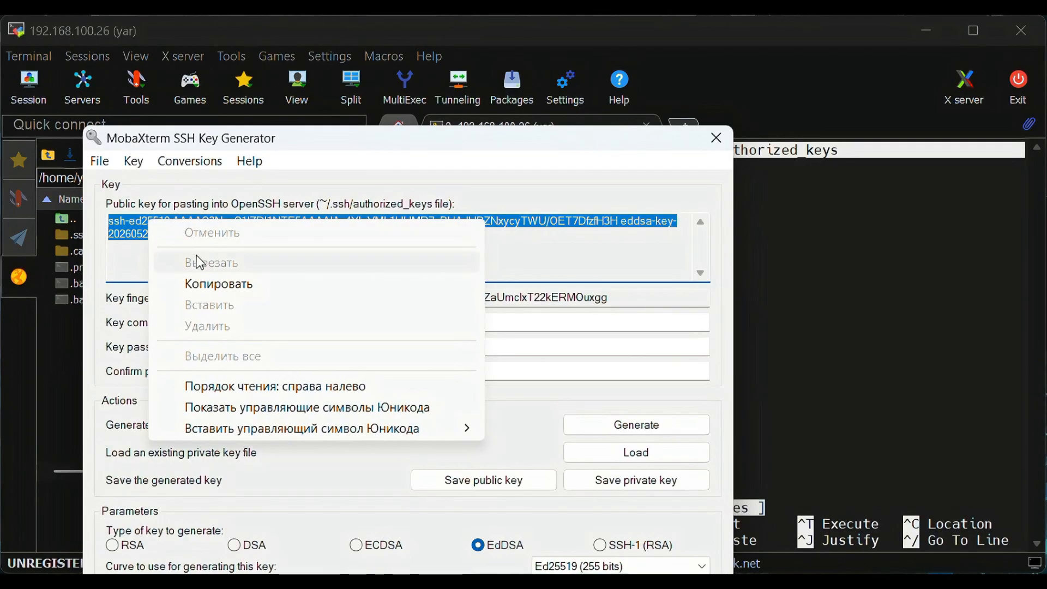
click(210, 284)
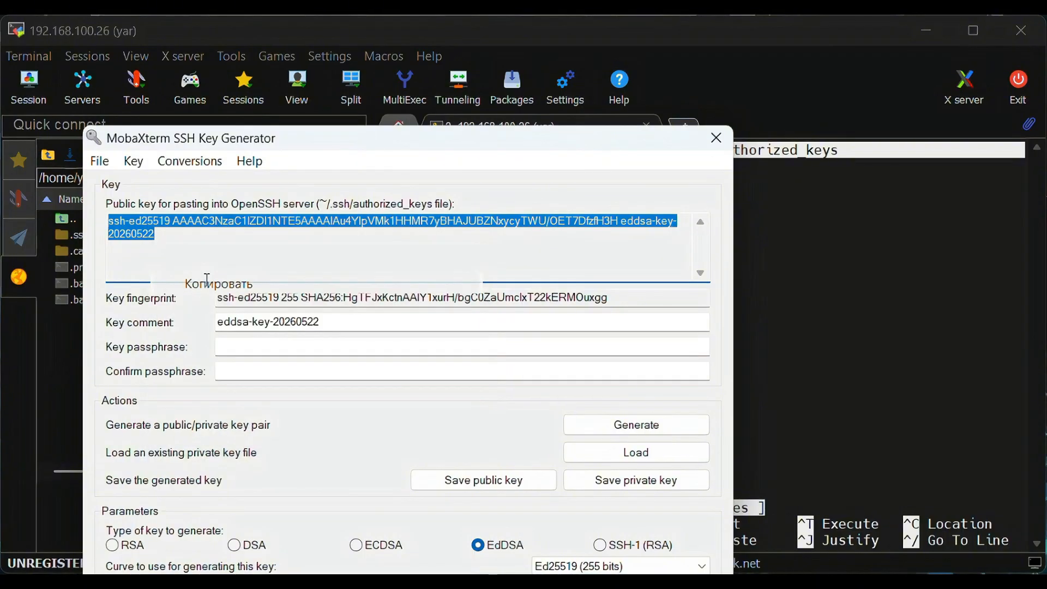
Save the private key without a passphrase as private_key on the Desktop.
click(628, 482)
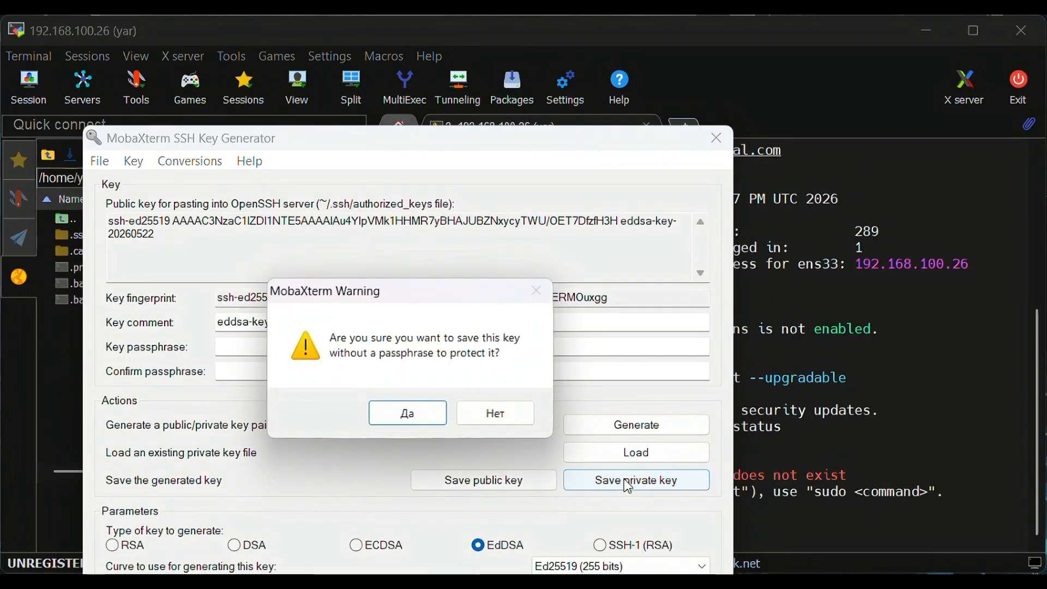
click(417, 420)
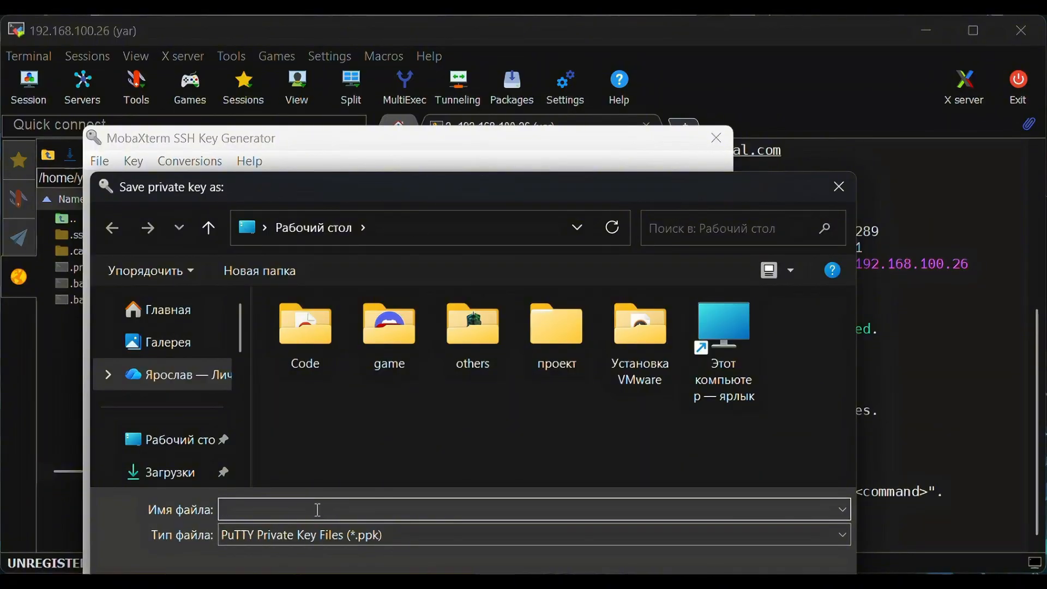
text(private_key)
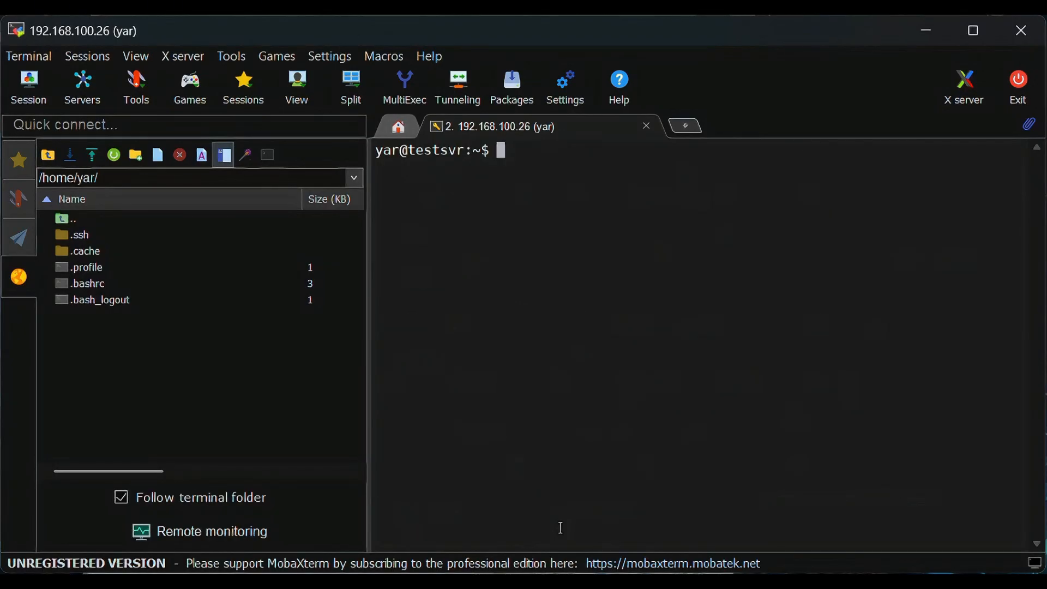
Create the ~/.ssh folder on the server and set its permissions to 700.
text(mkdir -p ~/.ssh)
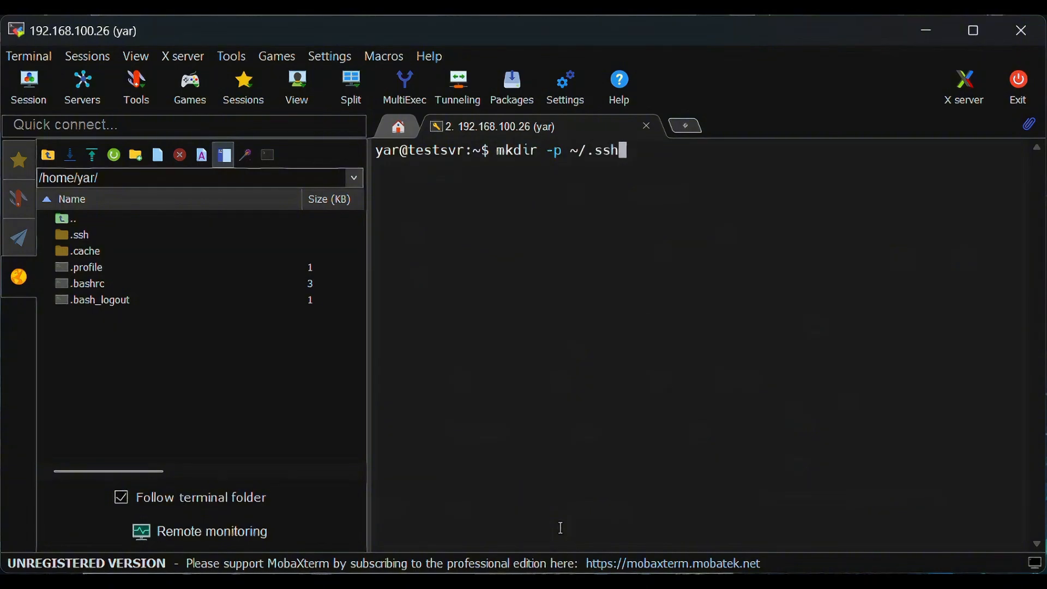
key(Return)
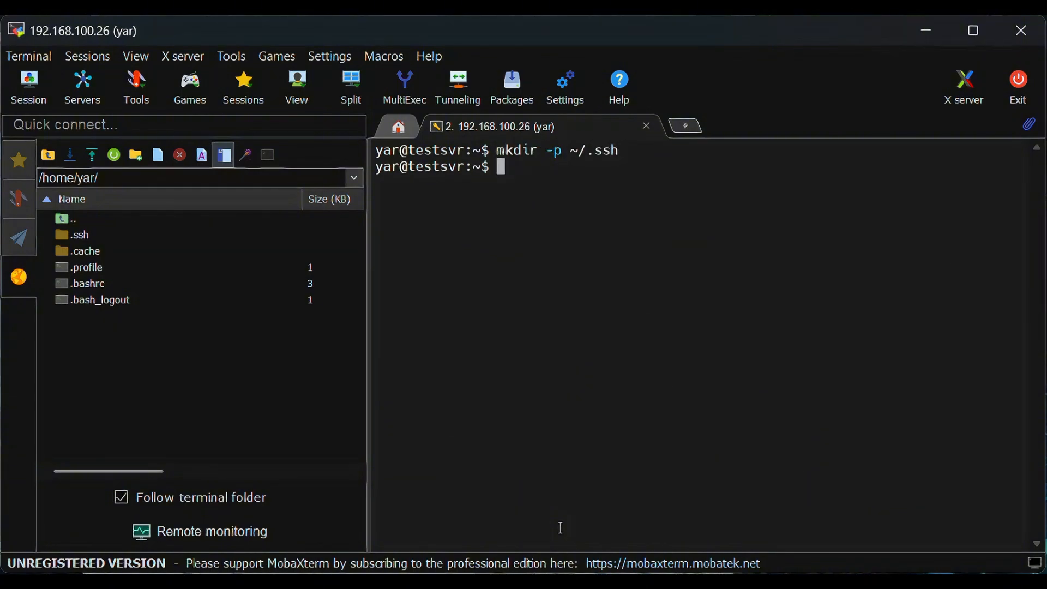
text(chmod 700 ~/.ssh)
key(Return)
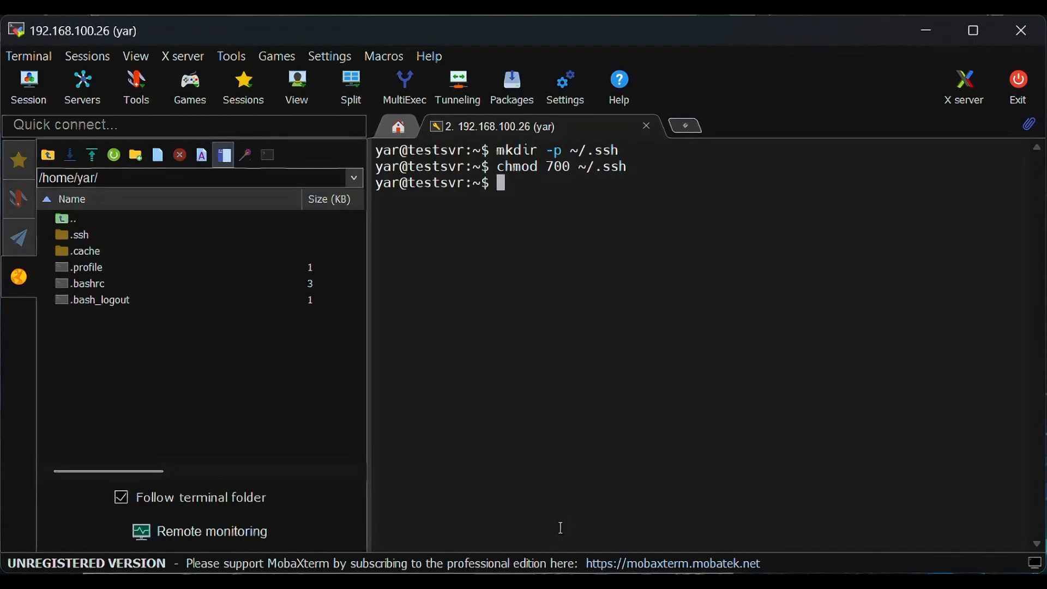
Paste the copied public key into ~/.ssh/authorized_keys with nano and save the file.
text(nano ~/.ssh/authorized_keys)
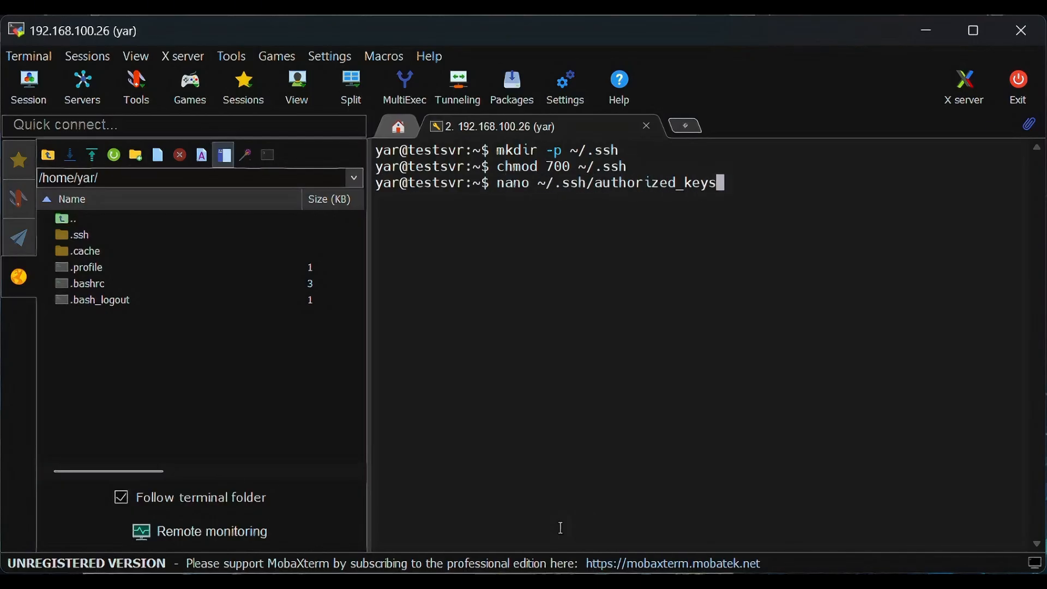
key(Return)
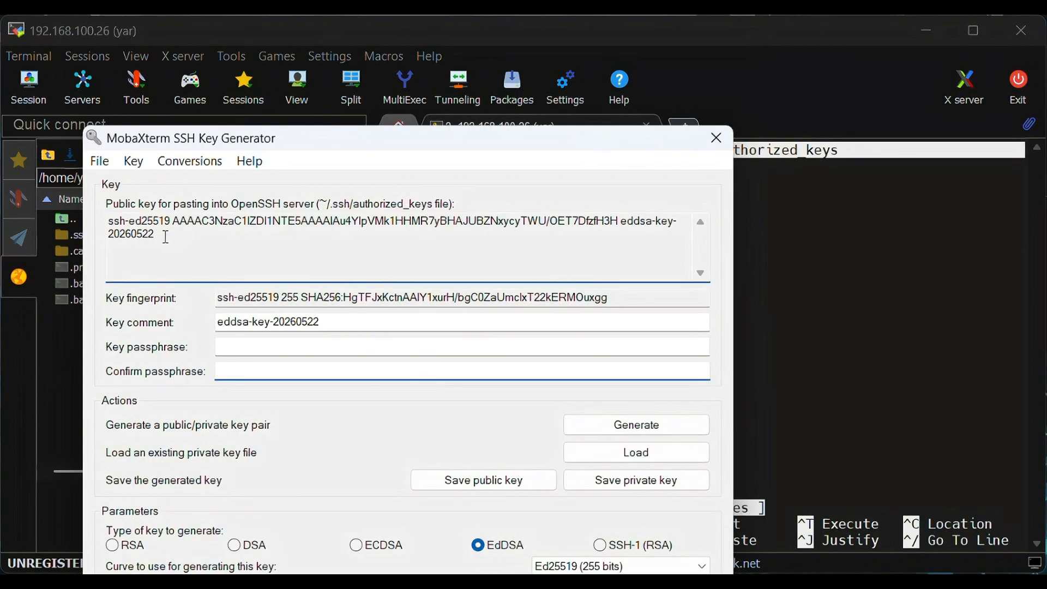
drag(162, 236, 109, 220)
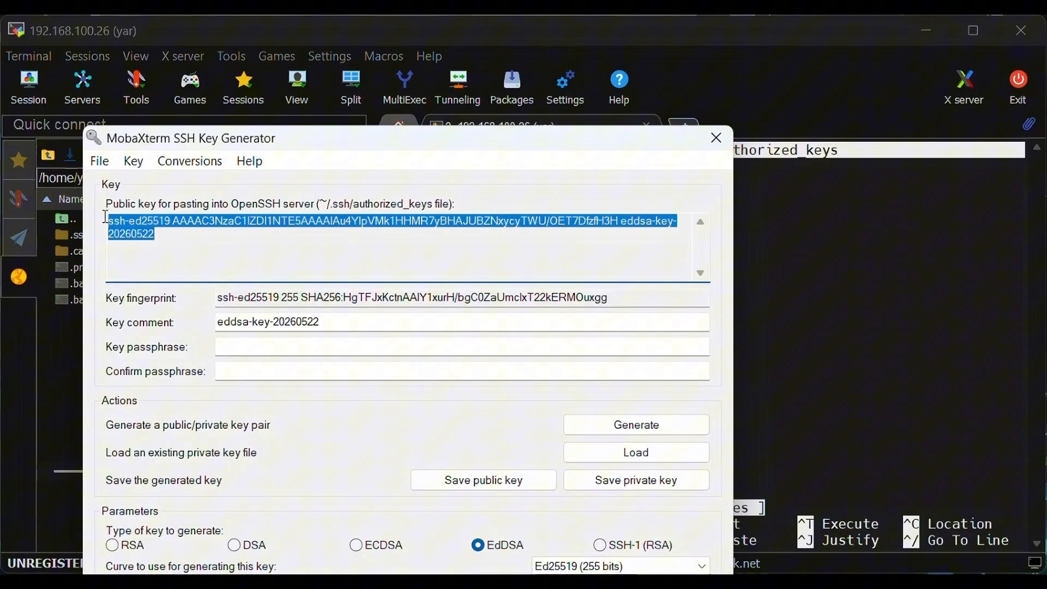
right_click(150, 221)
click(210, 286)
click(601, 34)
right_click(512, 235)
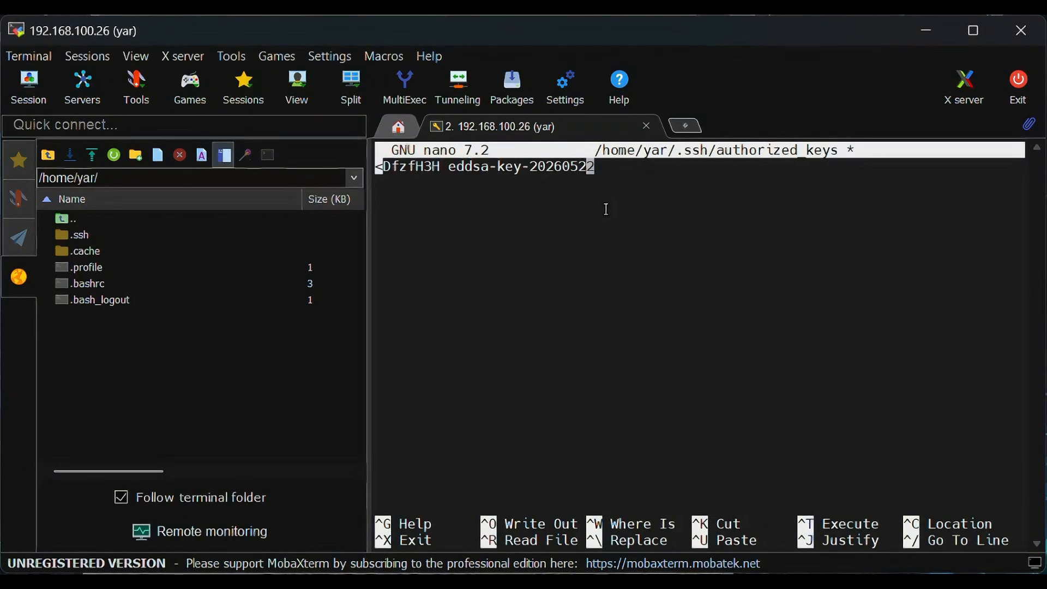
key(ctrl+o)
key(Return)
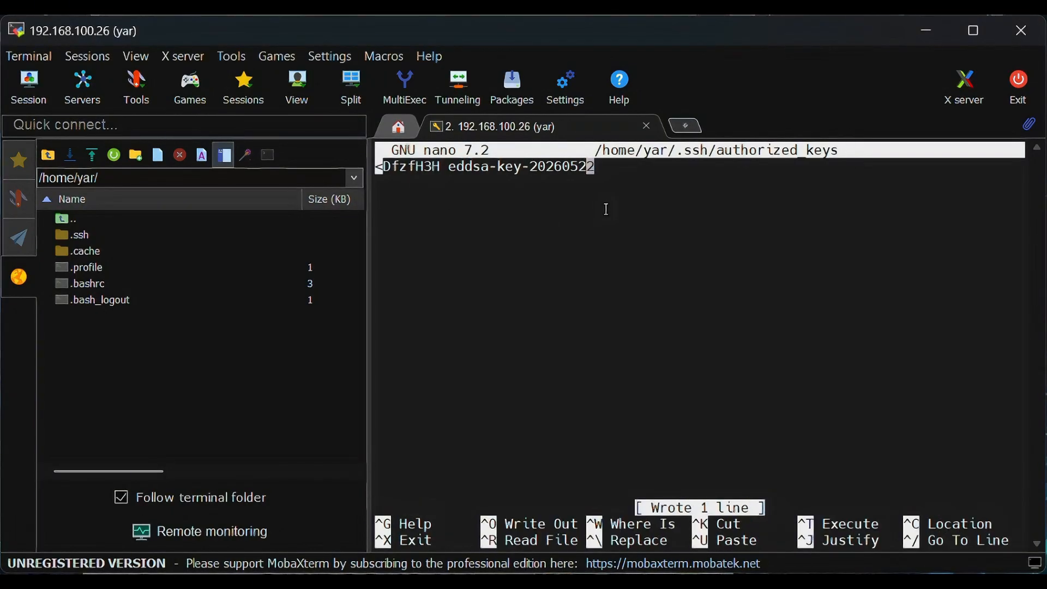
key(ctrl+x)
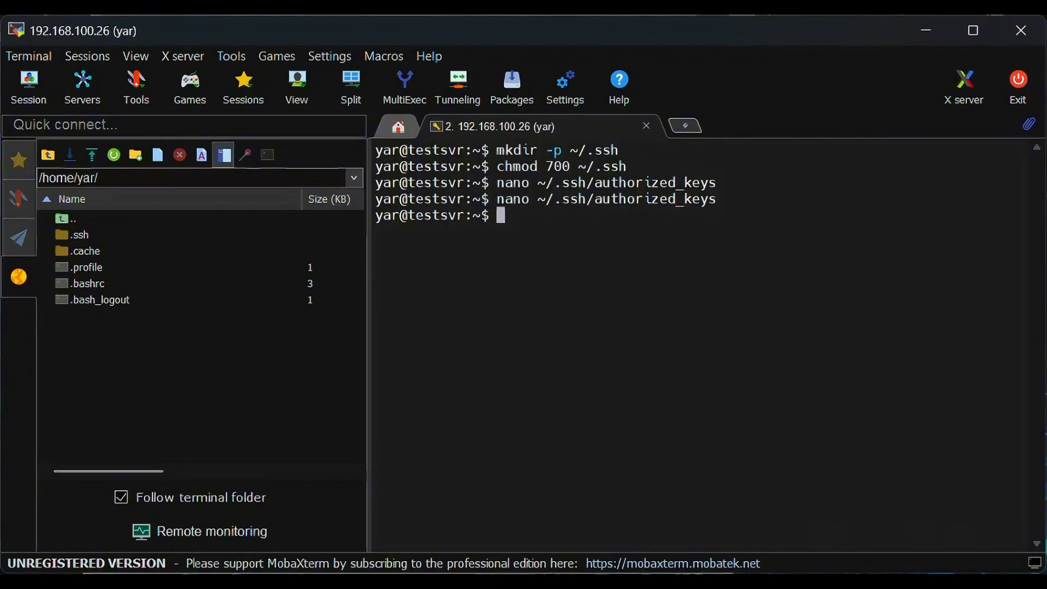
Set ~/.ssh/authorized_keys permissions to 600 with chmod.
key(alt+Tab)
click(493, 290)
text(chmod 600 ~/.s)
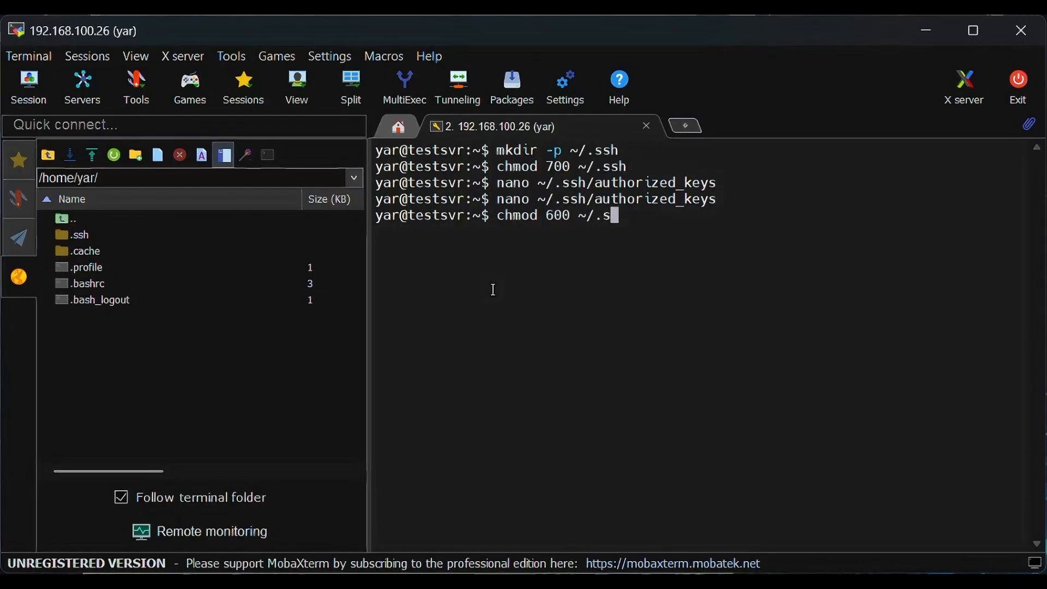
text(sh/authorized_keys)
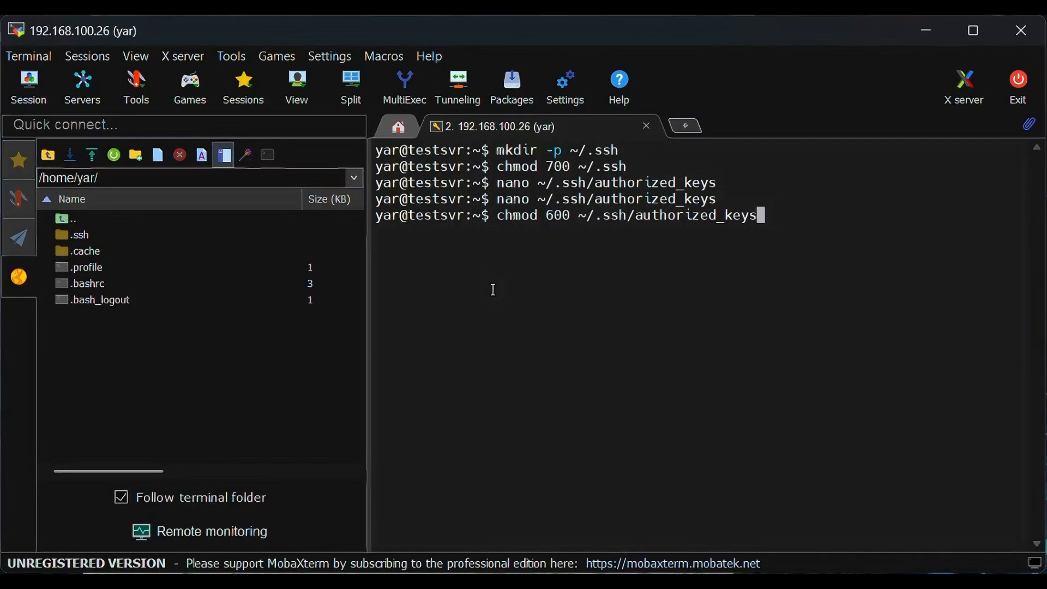
key(Return)
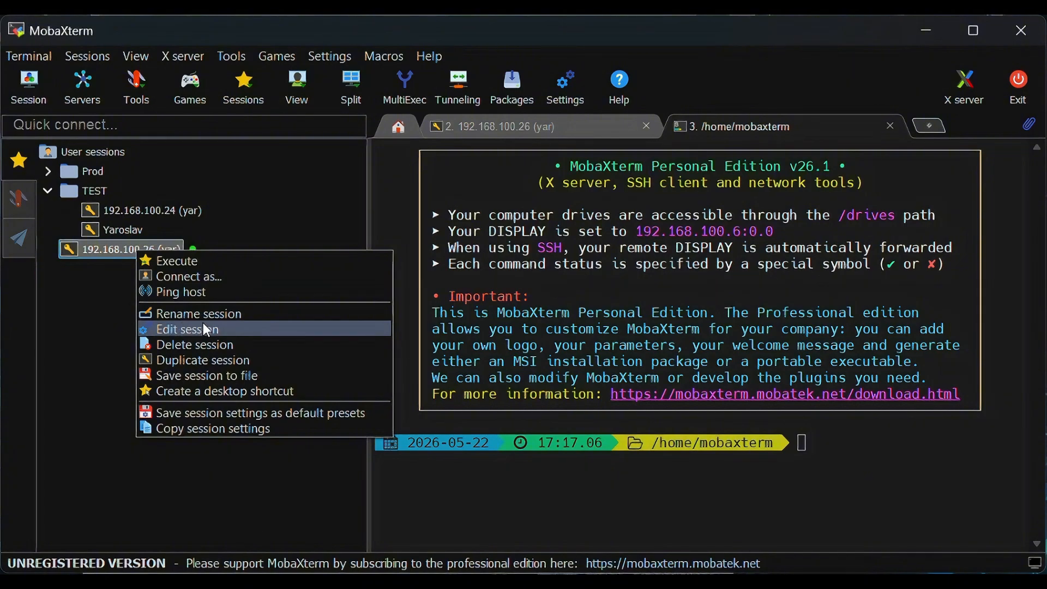
Set the 192.168.100.26 session to use private_key.ppk, then connect with it.
click(217, 329)
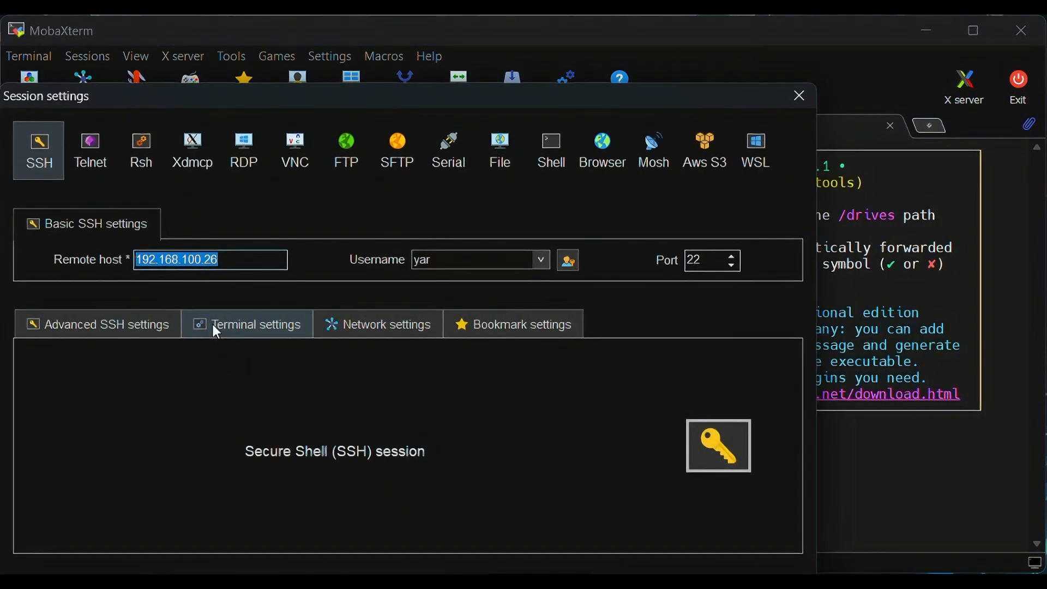
click(123, 319)
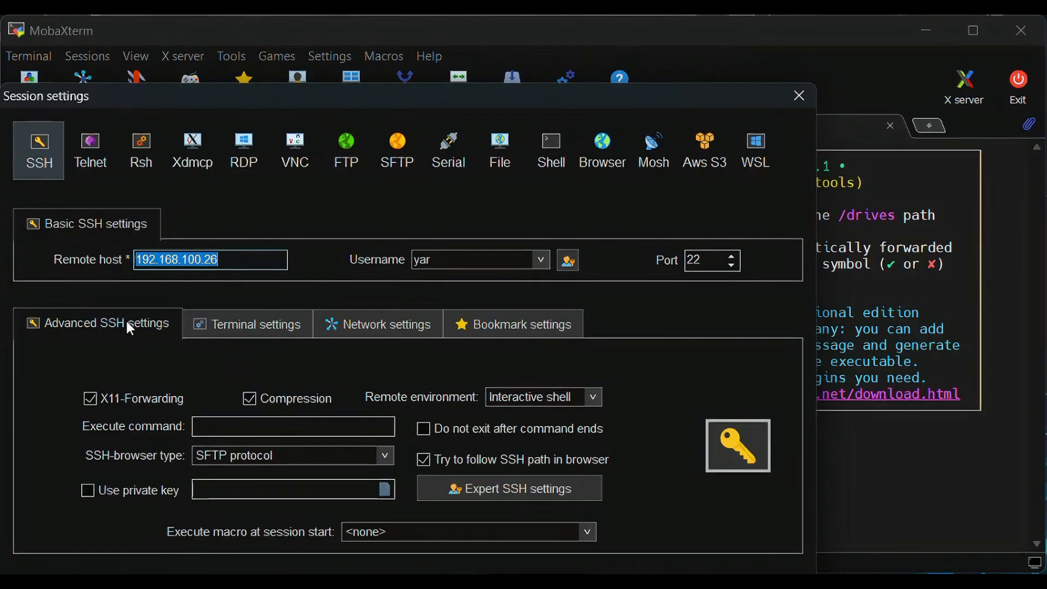
click(88, 490)
click(386, 490)
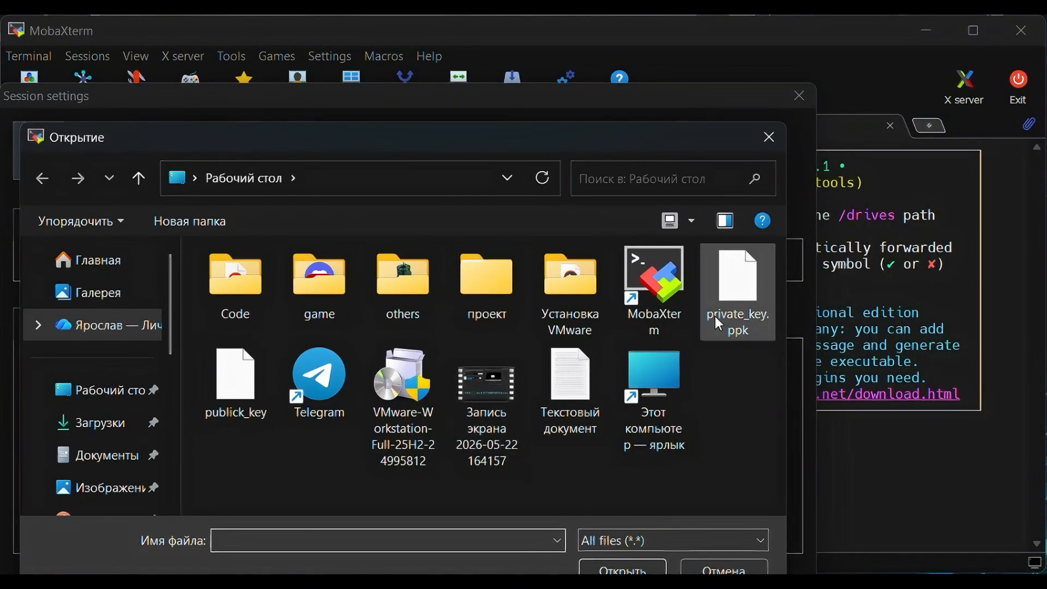
click(739, 286)
click(621, 569)
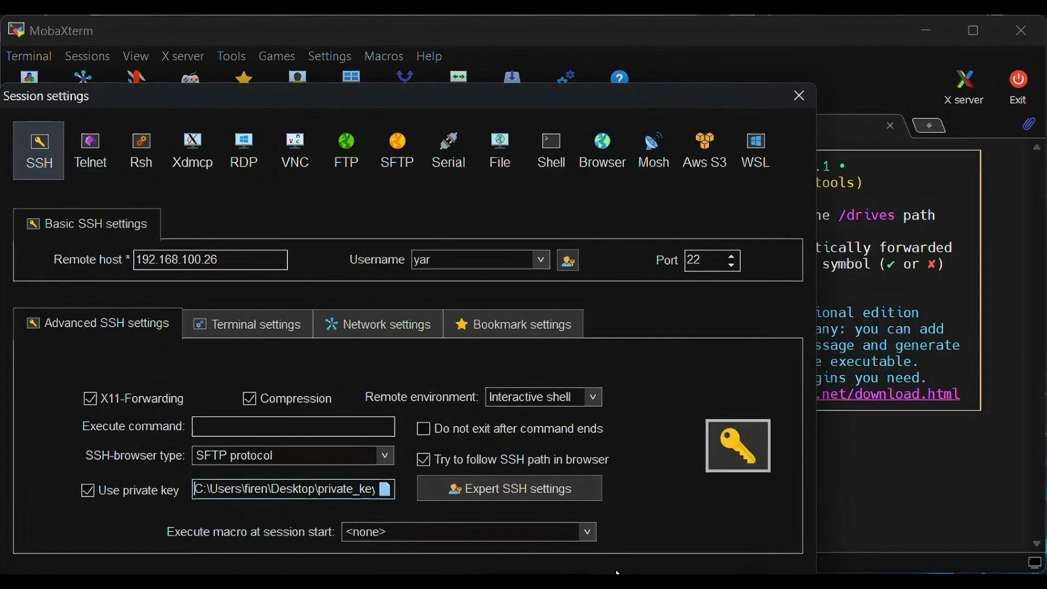
key(Return)
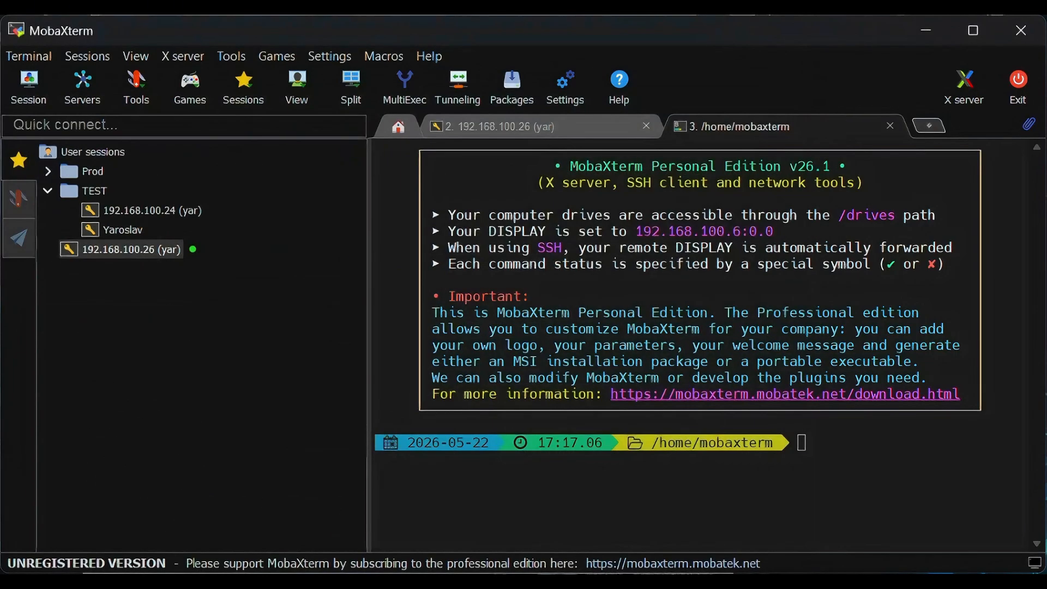
double_click(165, 251)
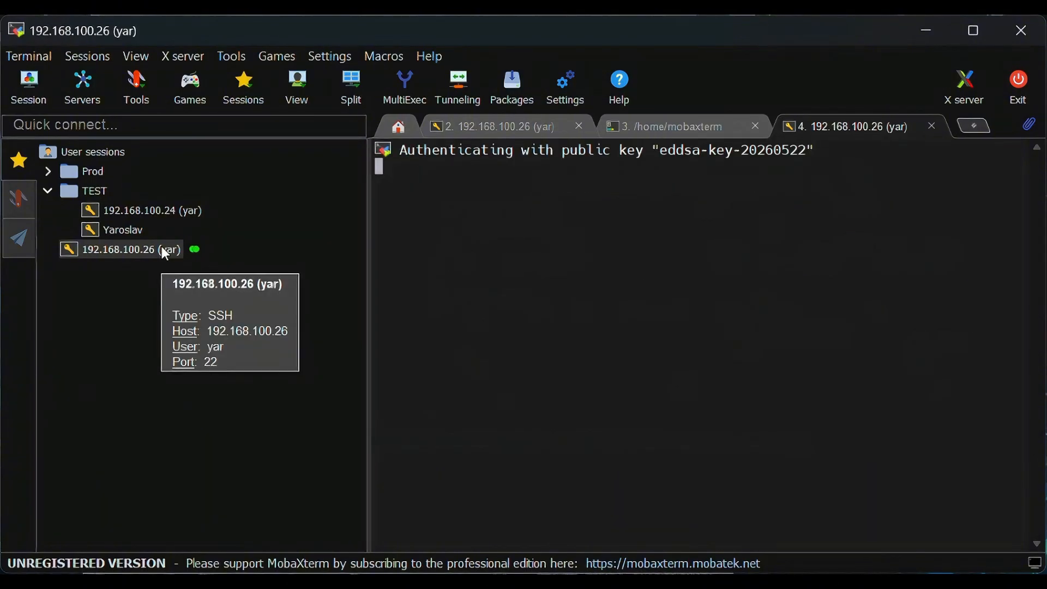